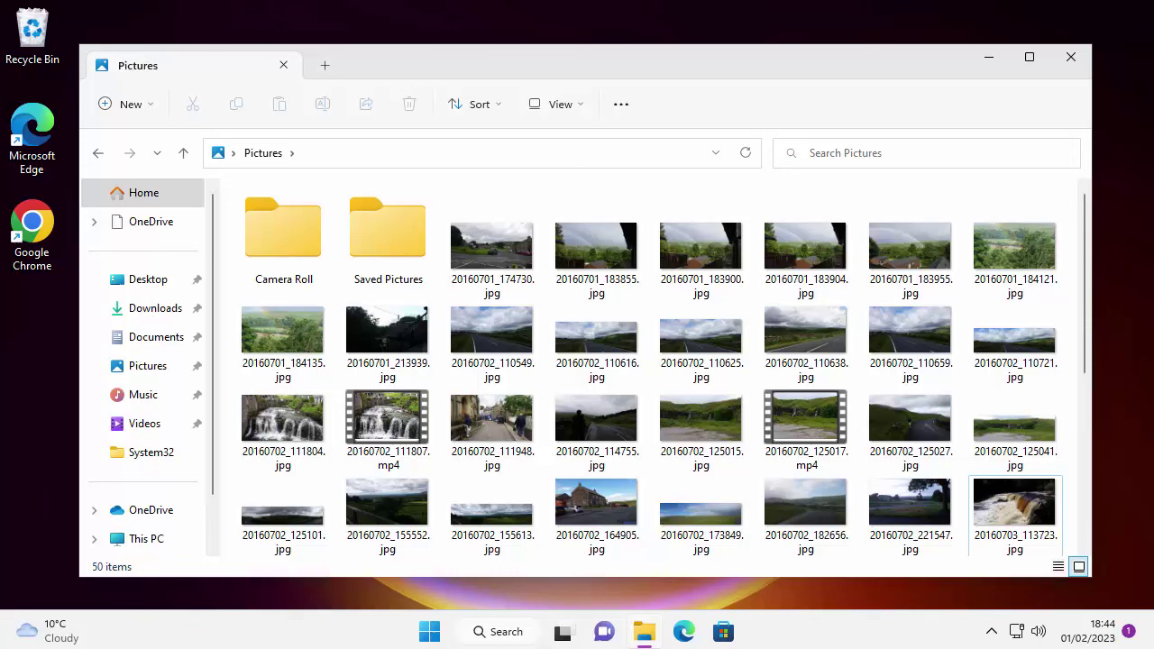
# - Close the current Pictures window, reopen File Explorer and go to the Pictures folder
pyautogui.moveTo(938, 363)
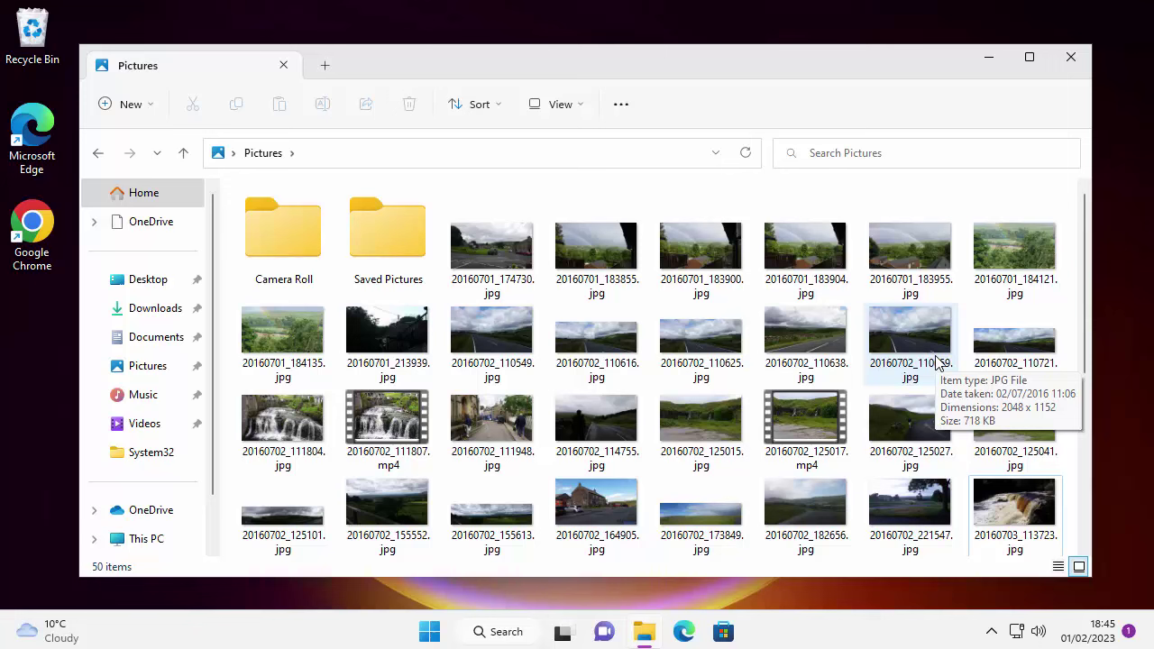
pyautogui.moveTo(734, 361)
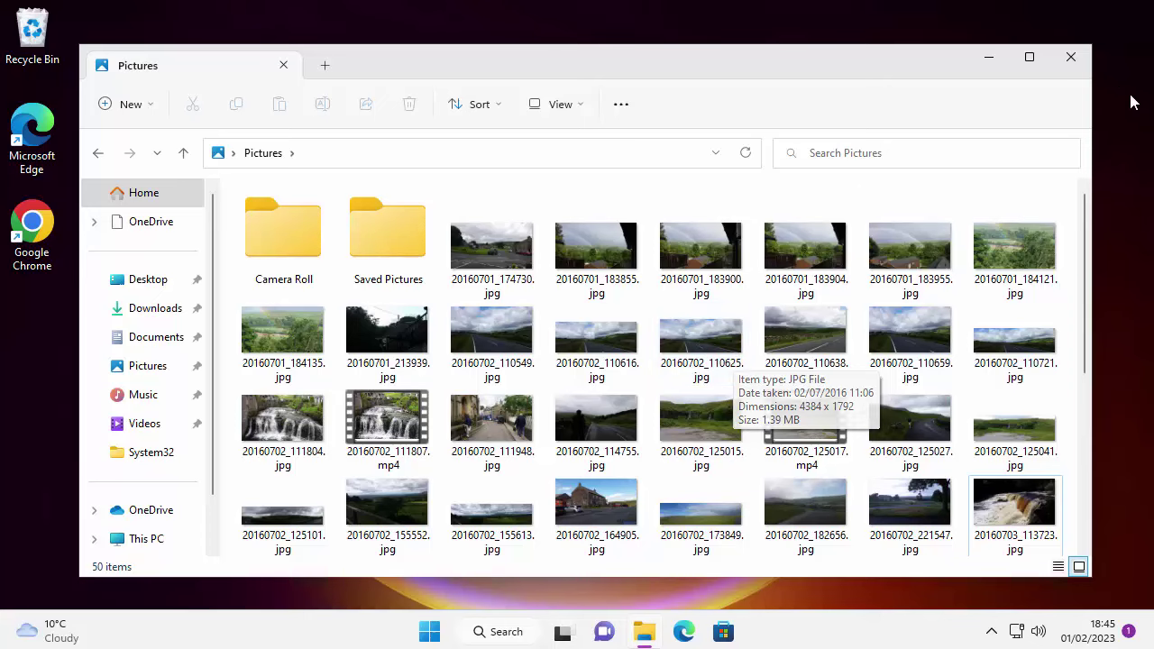
pyautogui.click(1071, 57)
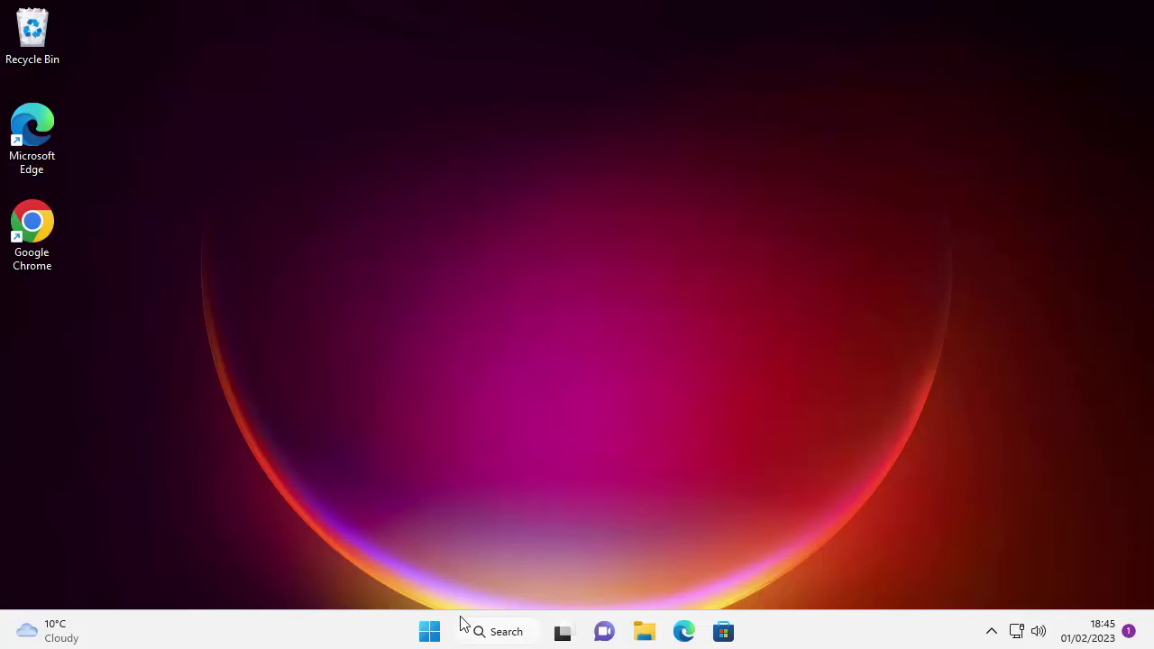
pyautogui.click(644, 633)
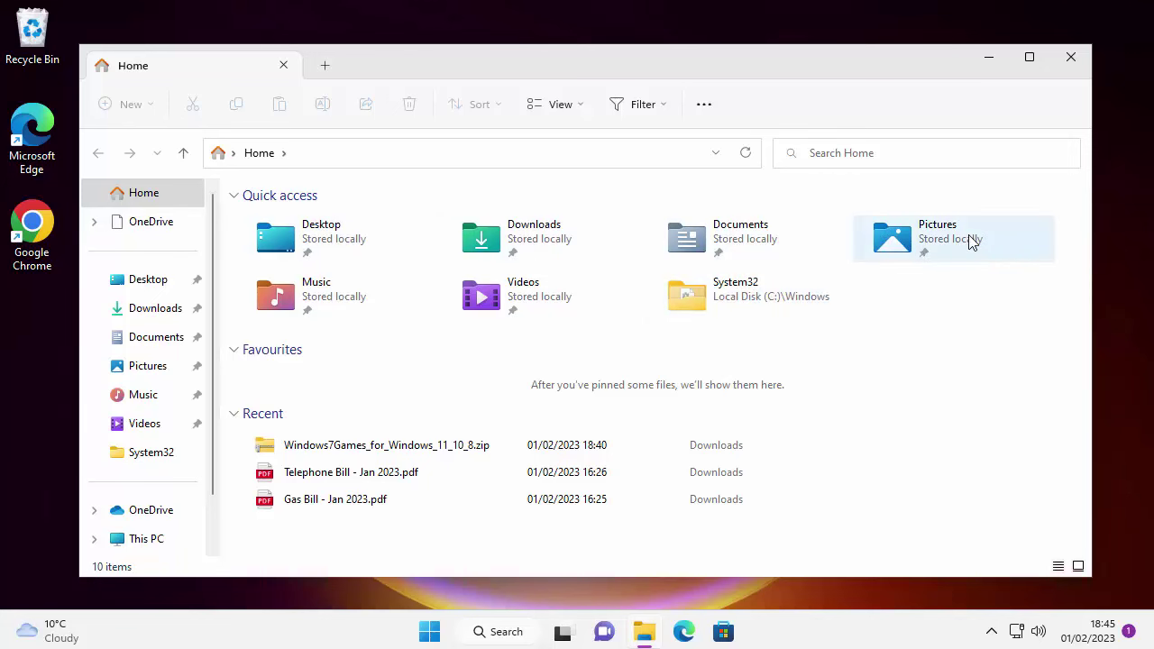
pyautogui.click(912, 250)
pyautogui.click(148, 367)
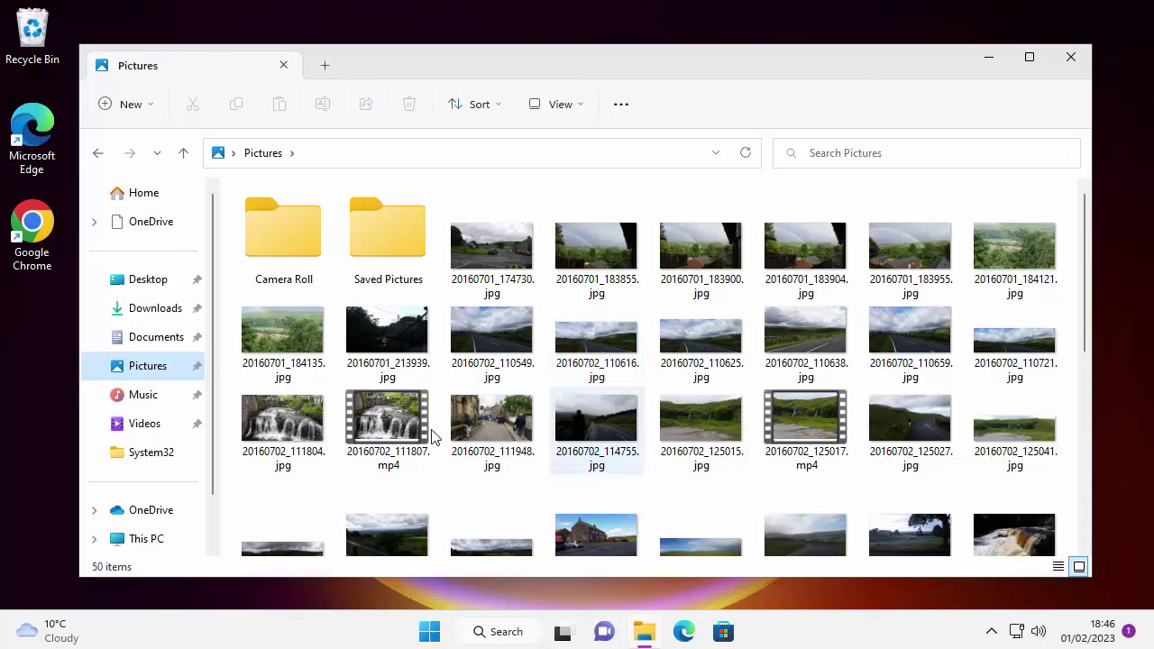
# - Create a new folder named "Rainbow" inside the Pictures folder
pyautogui.click(152, 111)
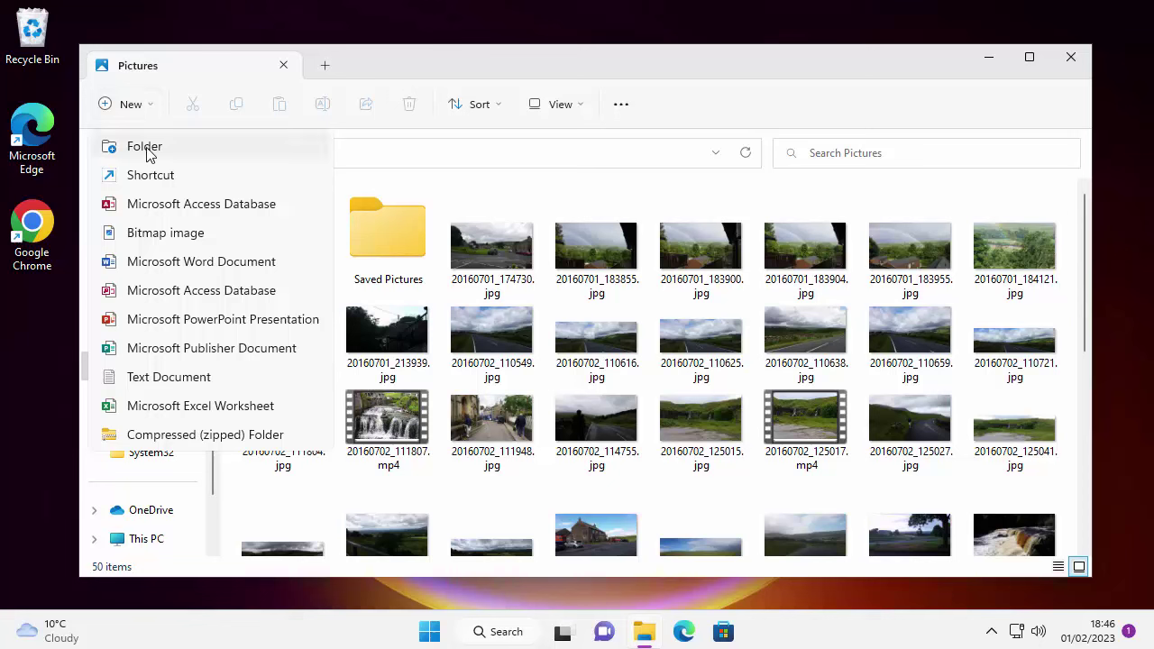
pyautogui.click(146, 147)
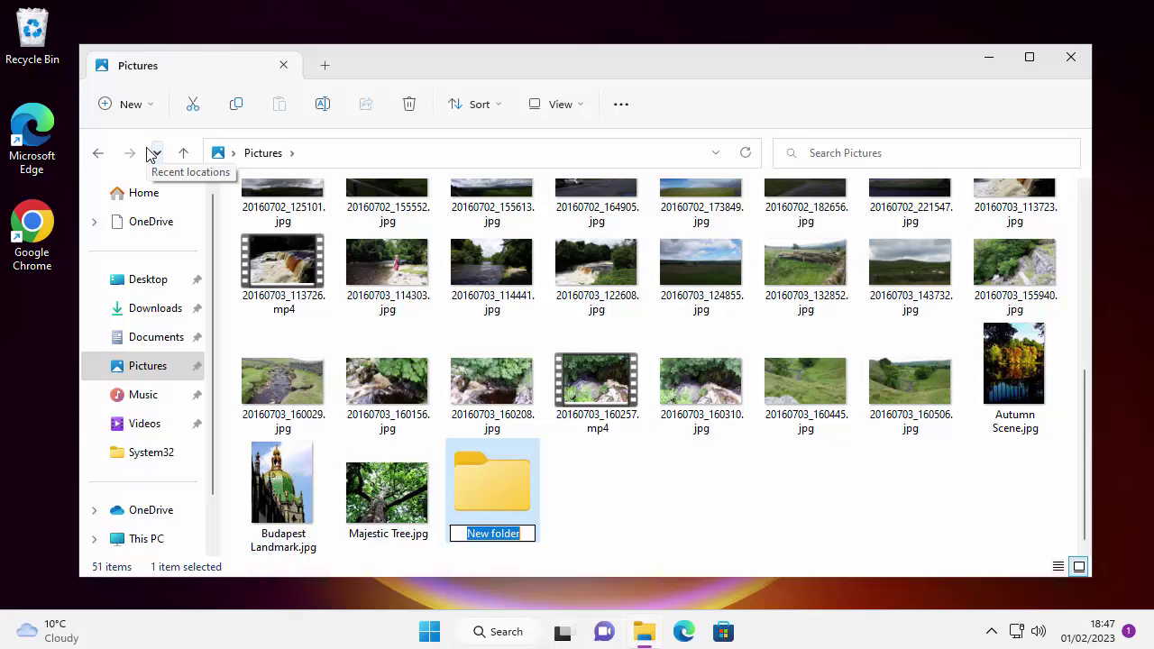
pyautogui.write('Ra')
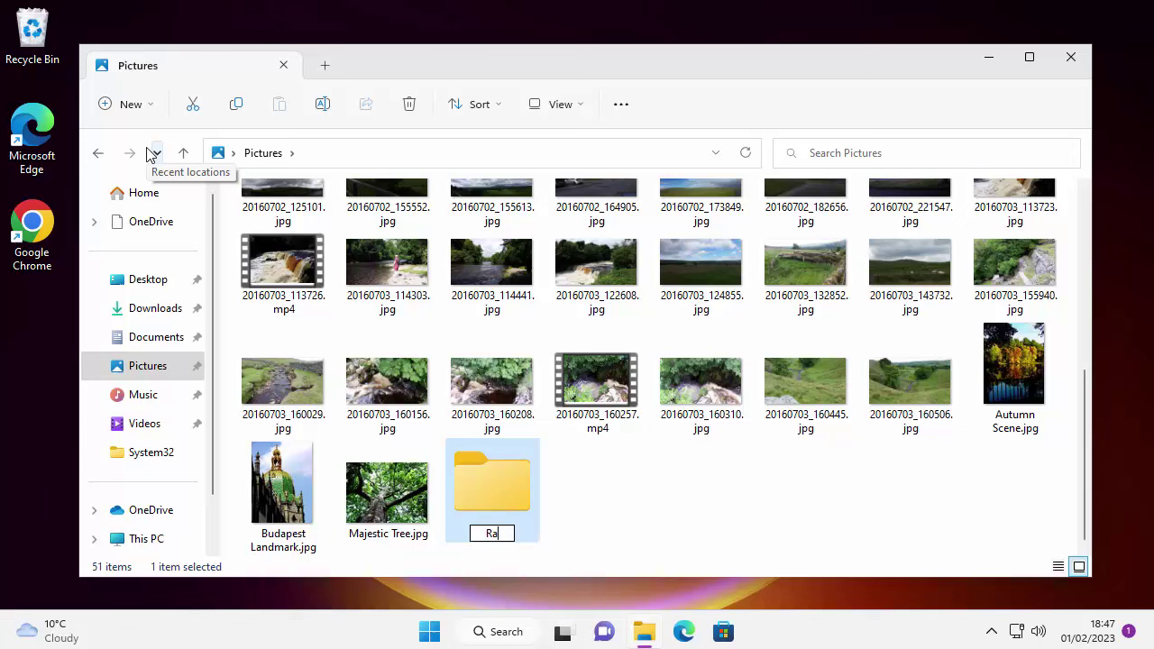
pyautogui.write('inbow')
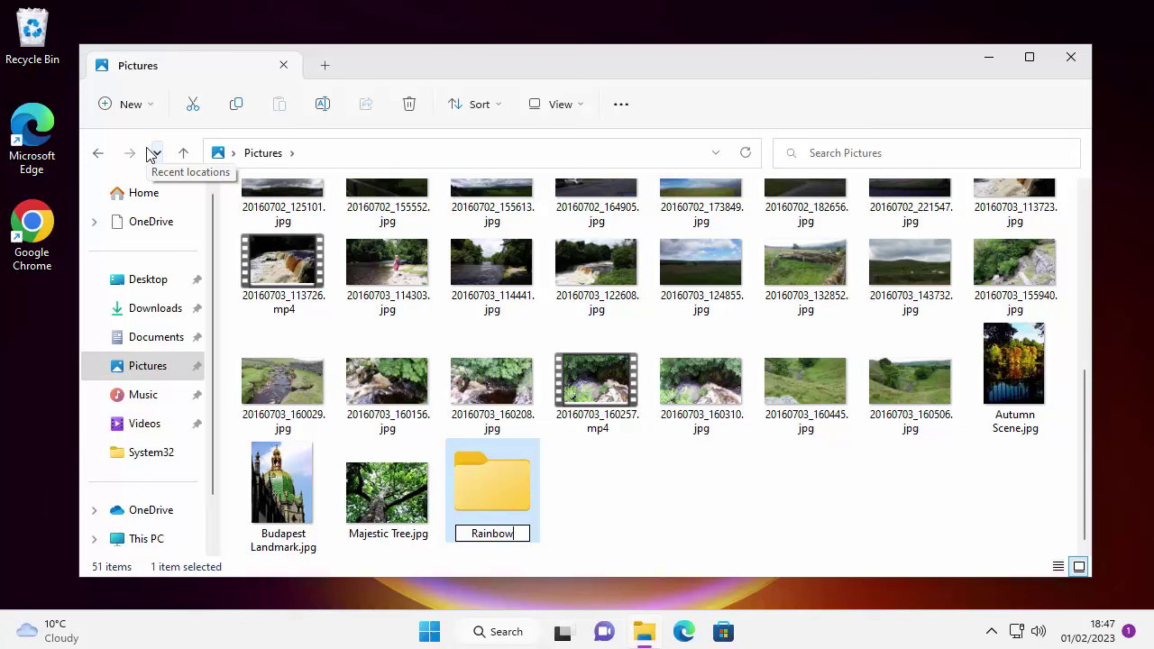
pyautogui.press('Return')
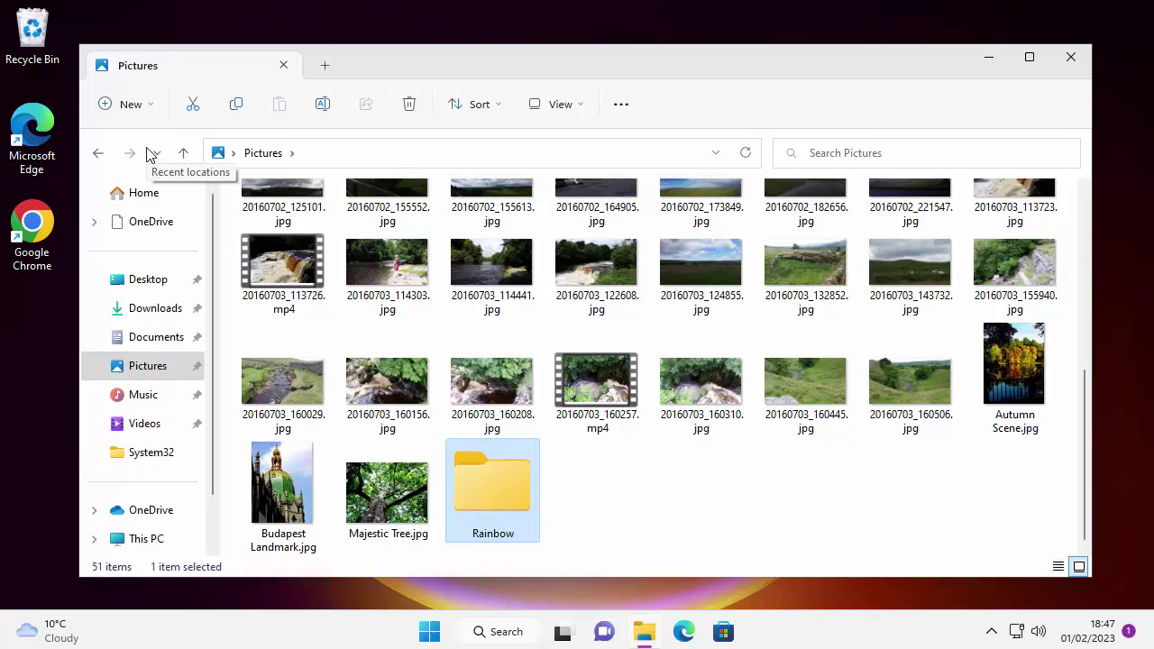
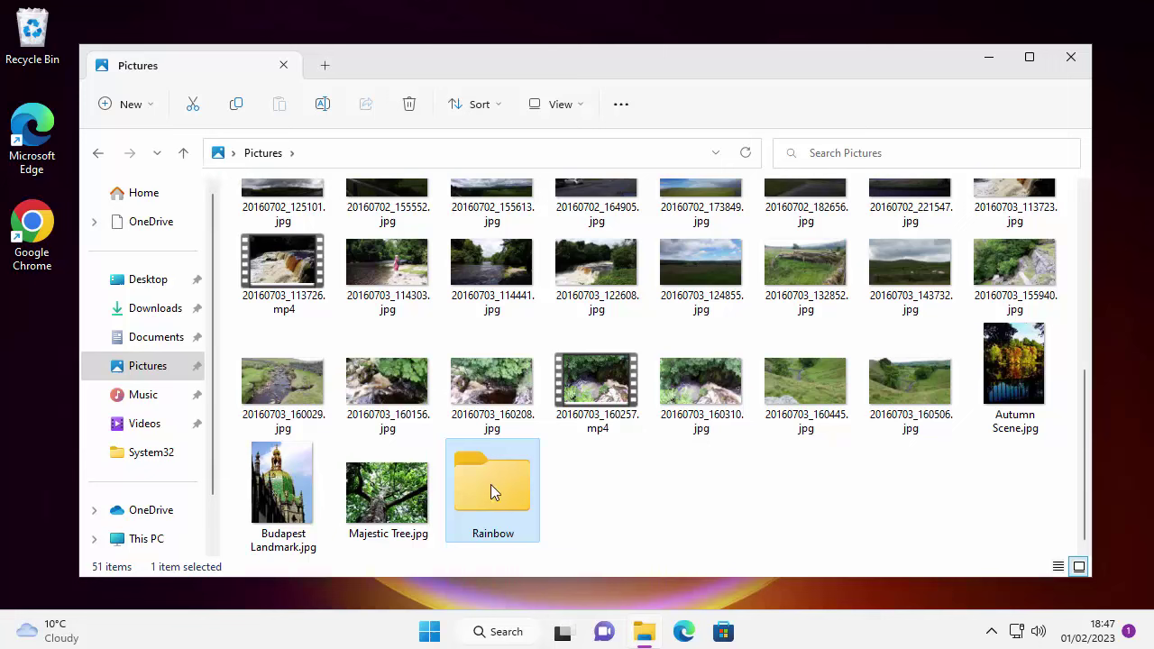
# - Rename the Rainbow folder as "Rainbow 2018"
pyautogui.moveTo(491, 484)
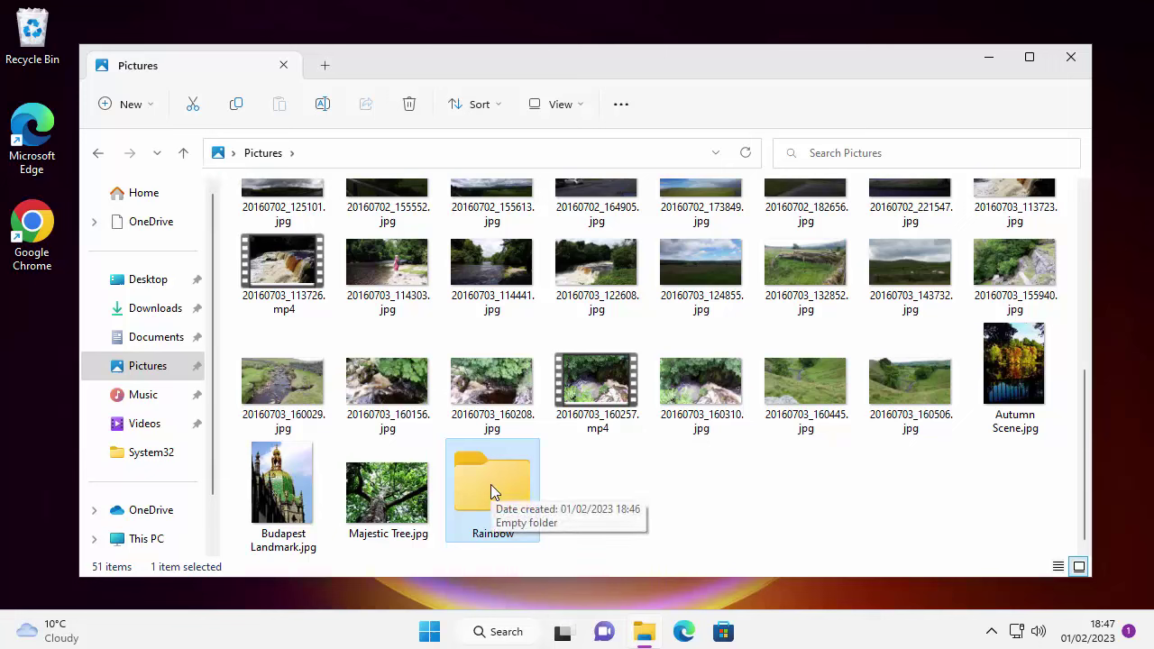
pyautogui.rightClick(491, 484)
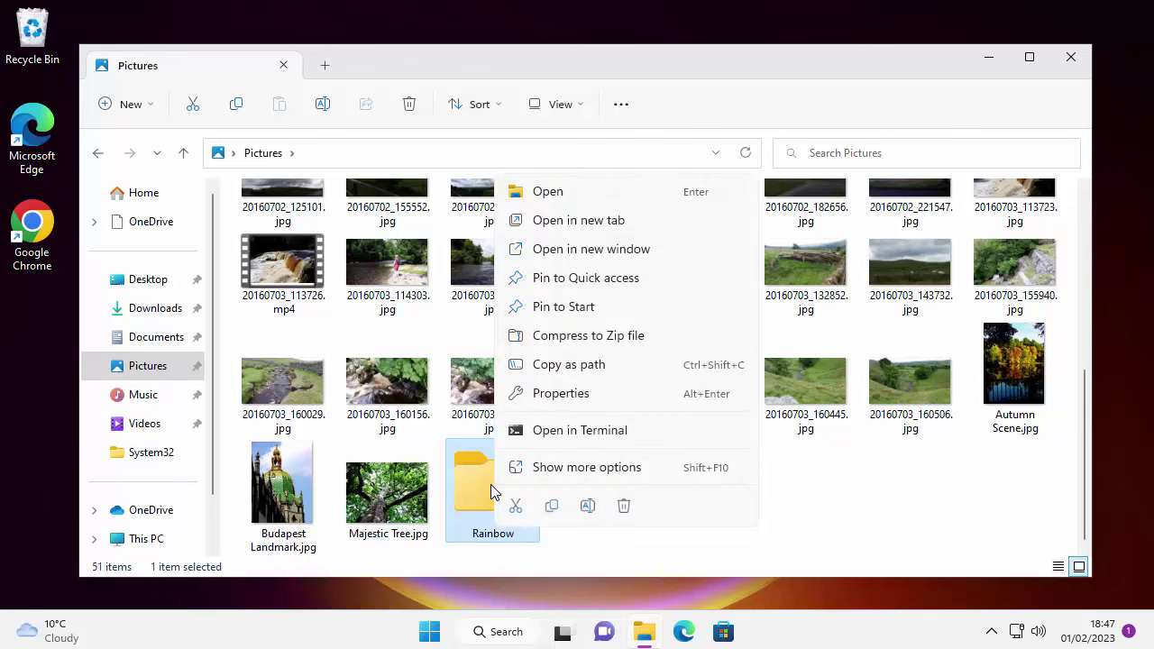
pyautogui.click(589, 507)
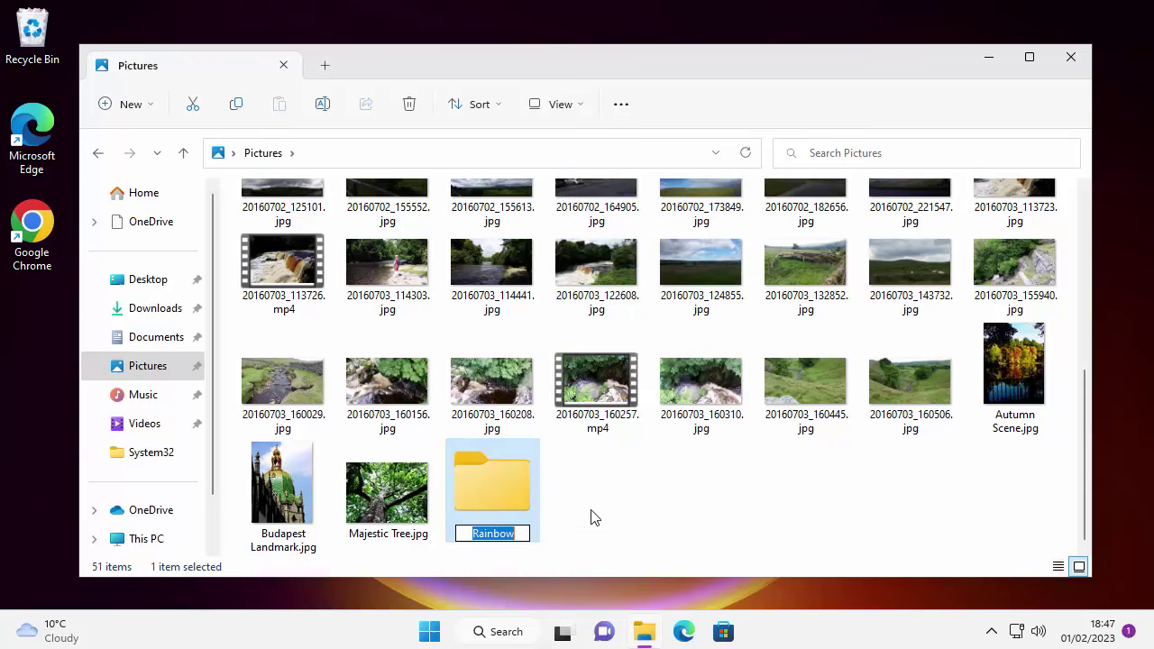
pyautogui.write('New R')
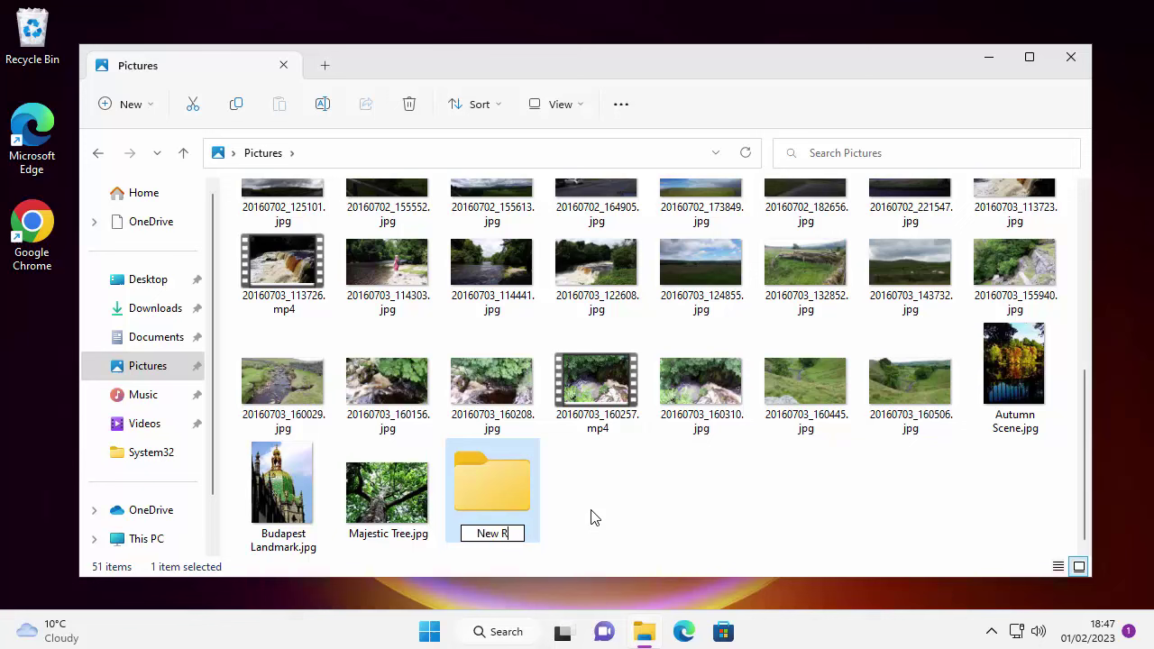
pyautogui.write('ainbow 2018')
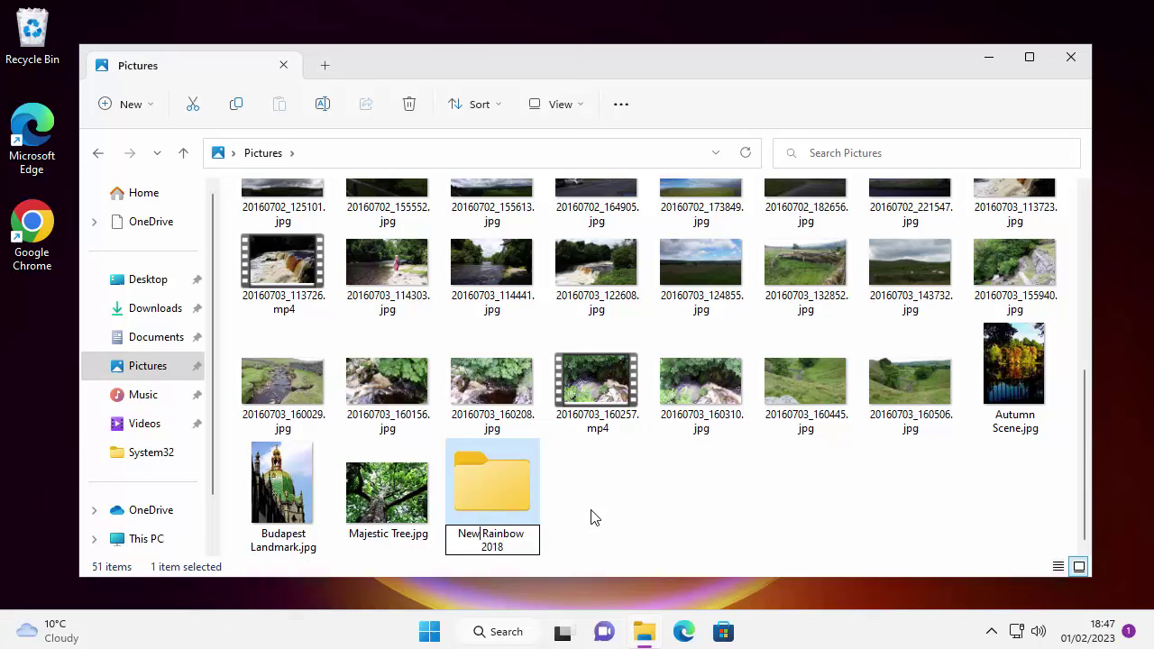
pyautogui.press('BackSpace')
pyautogui.press('BackSpace')
pyautogui.press('BackSpace')
pyautogui.press('BackSpace')
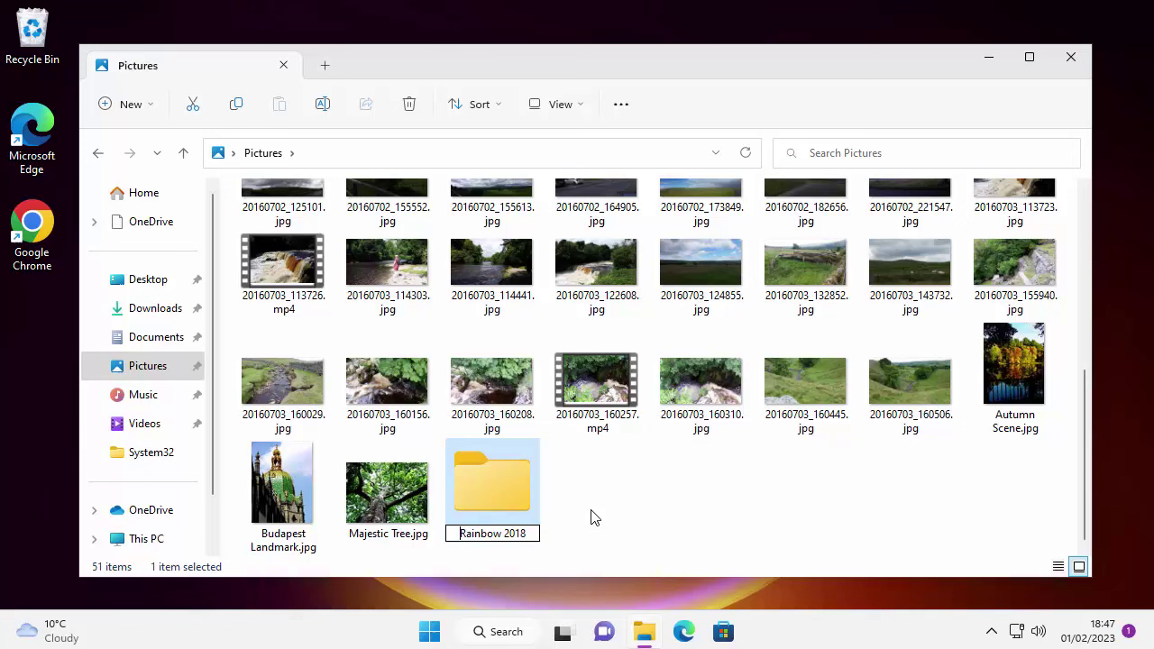
pyautogui.press('Return')
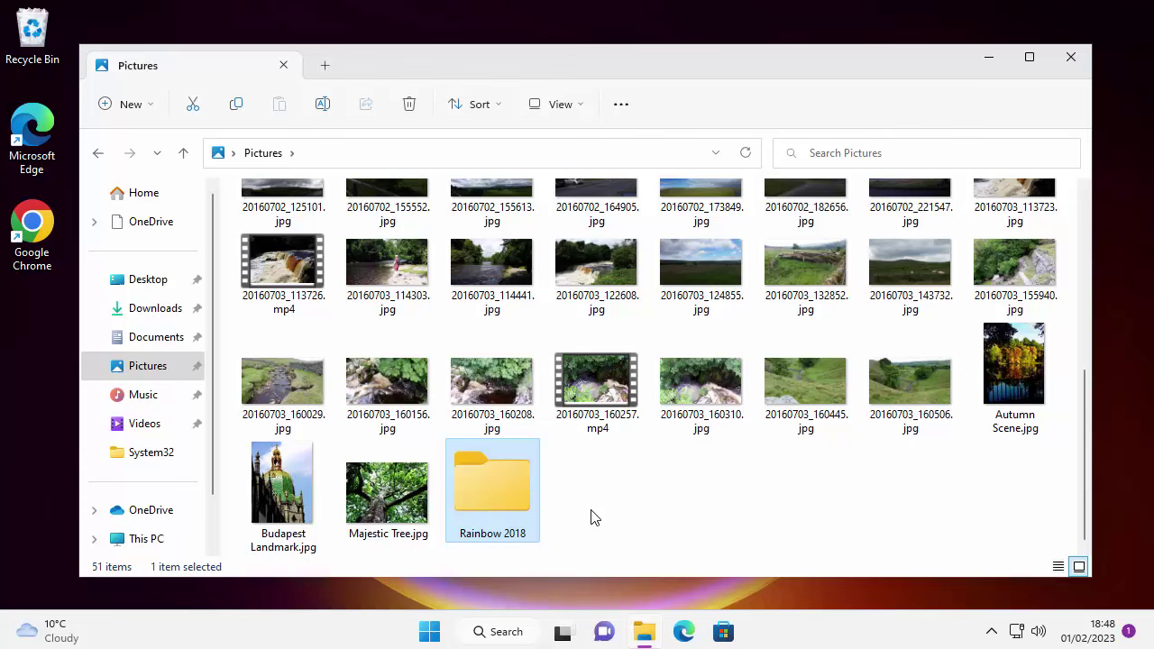
# - Add the photos 20160701_183855.jpg, 20160701_183900.jpg and 20160701_183955.jpg to the selection and cut the selected items
pyautogui.scroll(5, 590, 509)
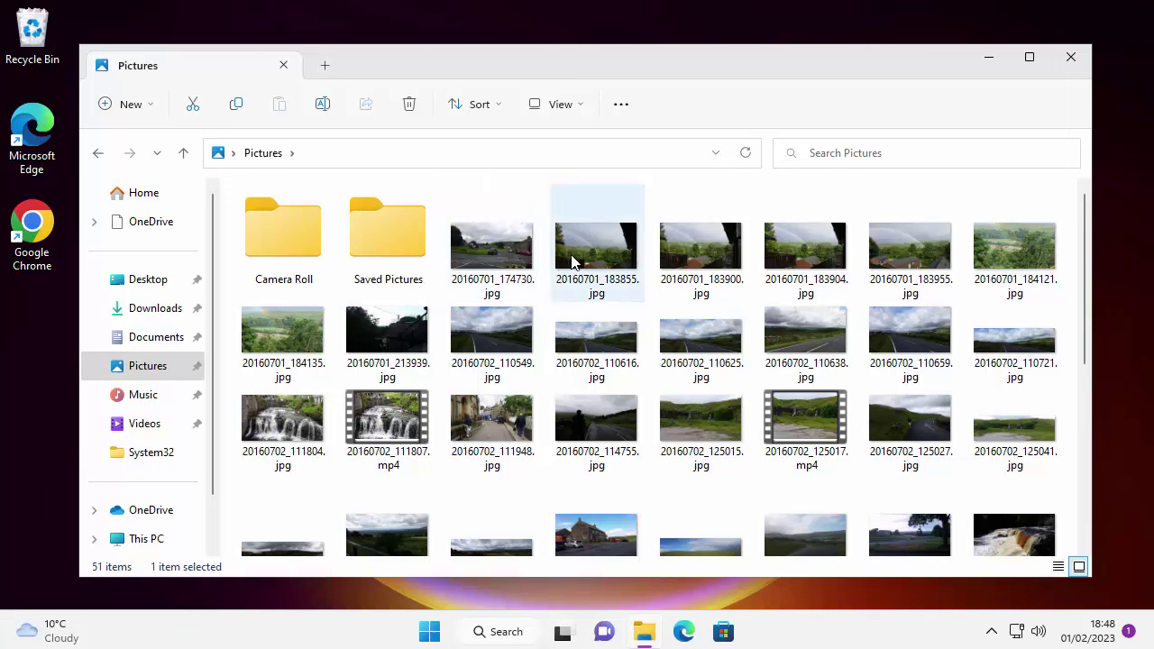
pyautogui.moveTo(572, 261)
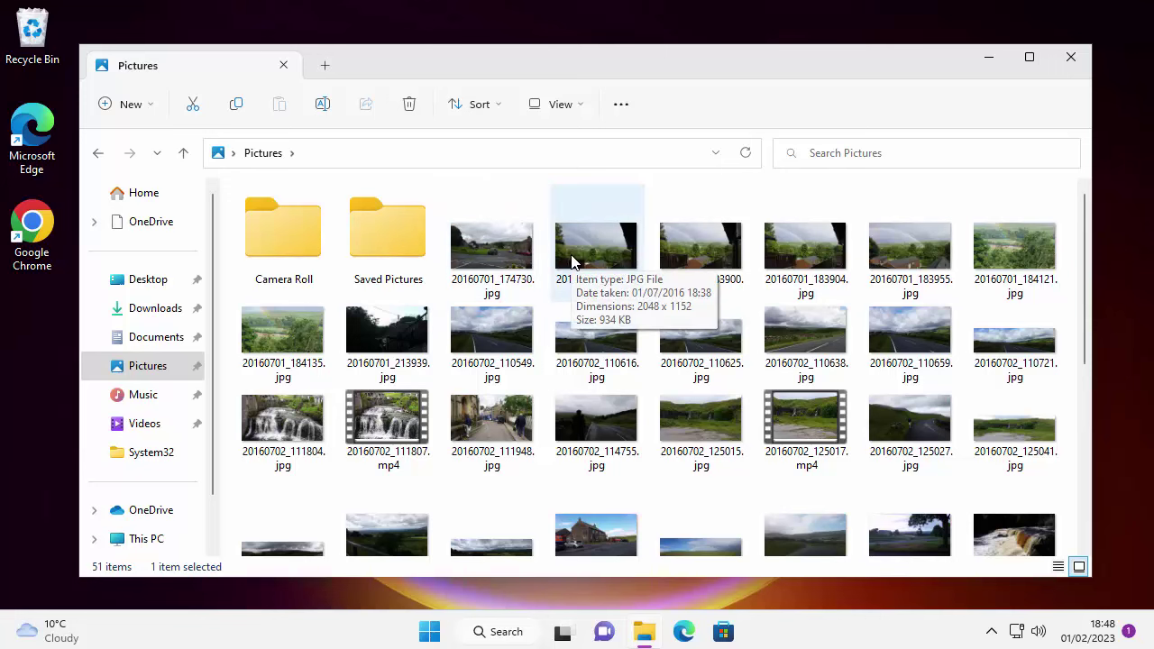
pyautogui.moveTo(681, 313)
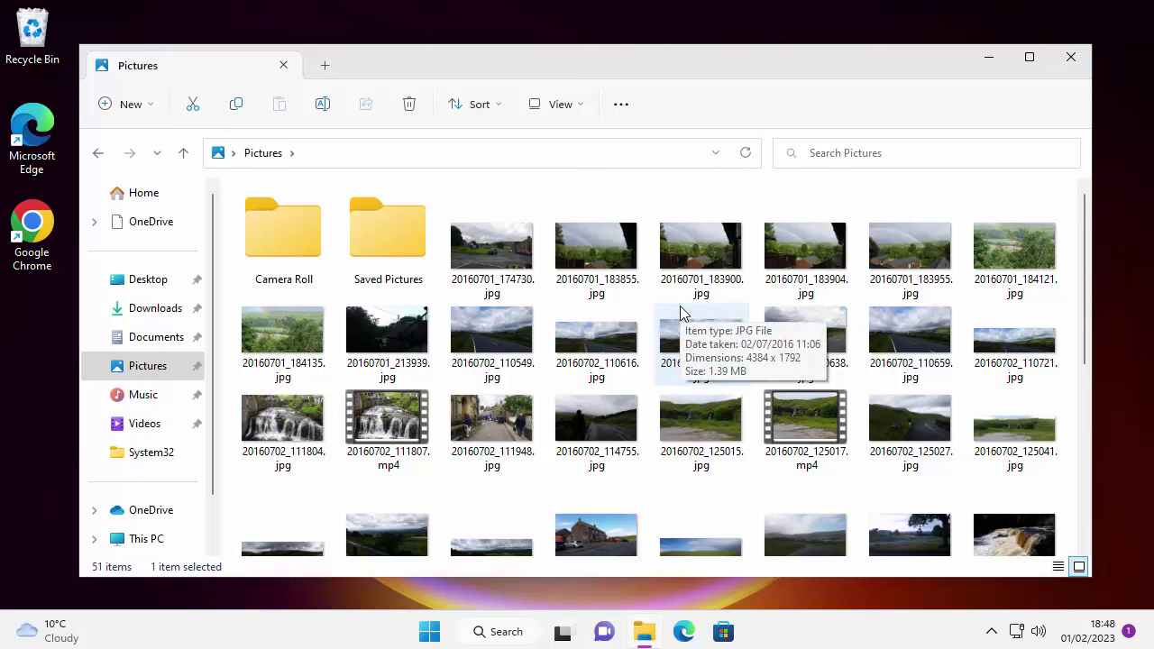
pyautogui.press('ctrl')
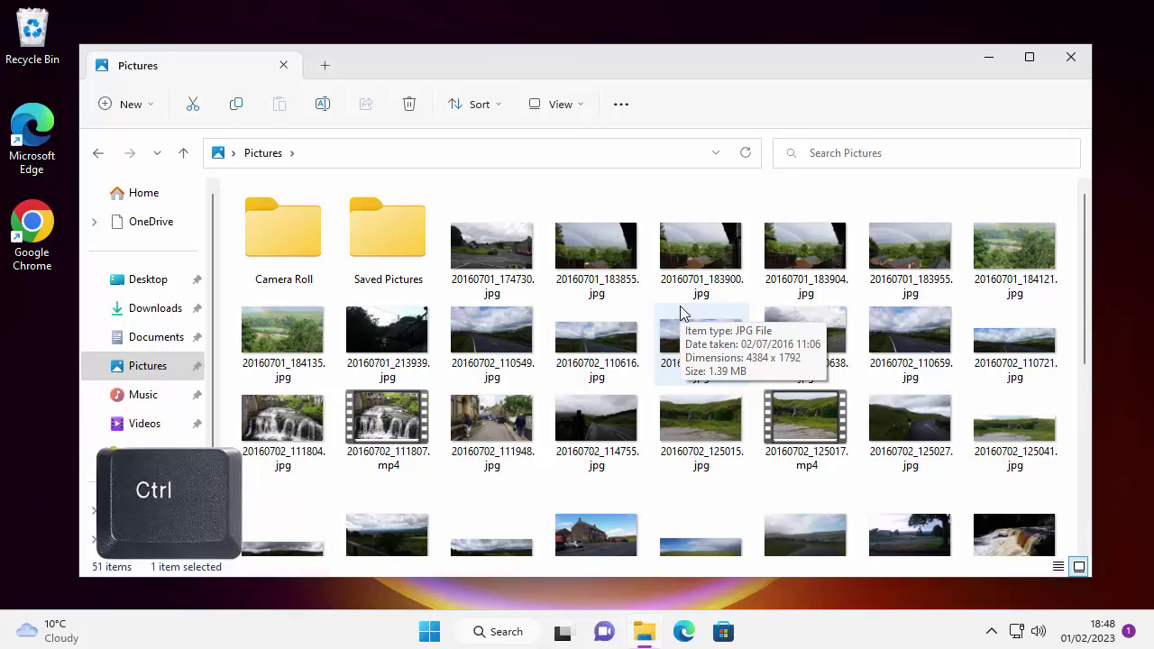
pyautogui.keyDown('ctrl'); pyautogui.click(605, 251); pyautogui.keyUp('ctrl')
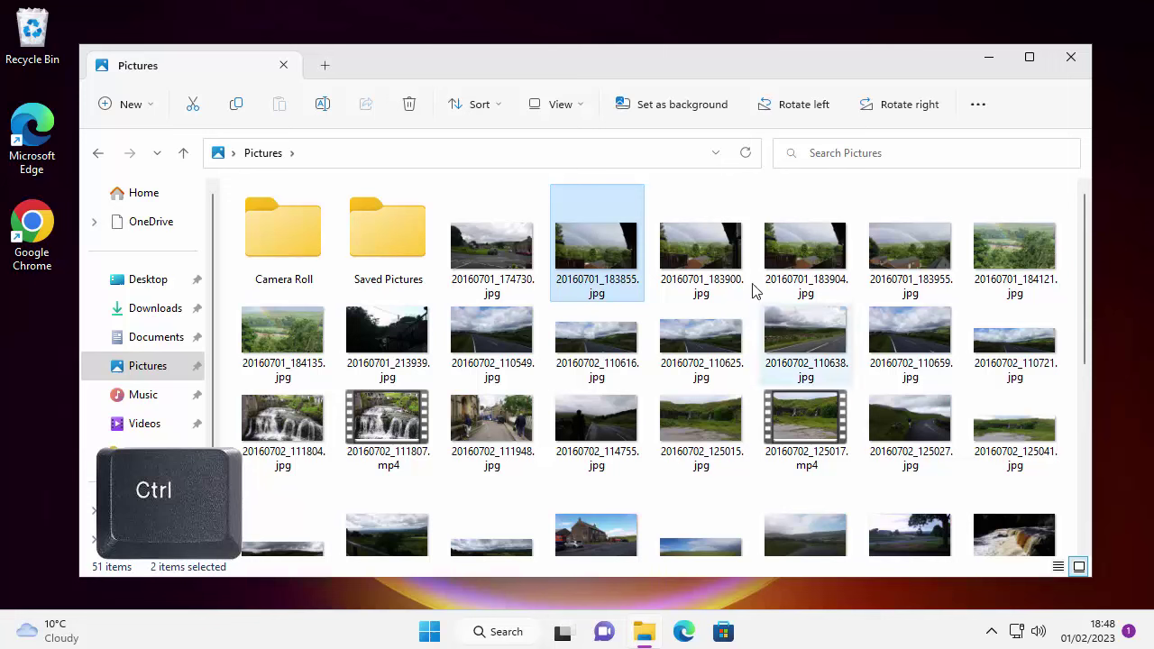
pyautogui.keyDown('ctrl'); pyautogui.click(734, 250); pyautogui.keyUp('ctrl')
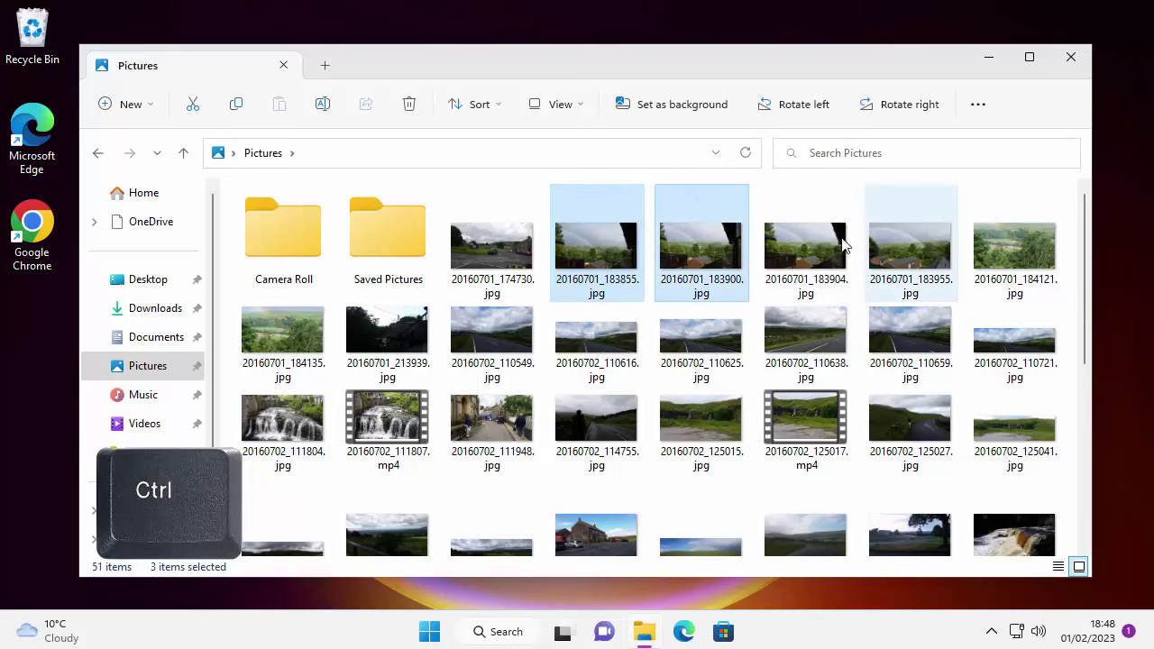
pyautogui.keyDown('ctrl'); pyautogui.click(902, 246); pyautogui.keyUp('ctrl')
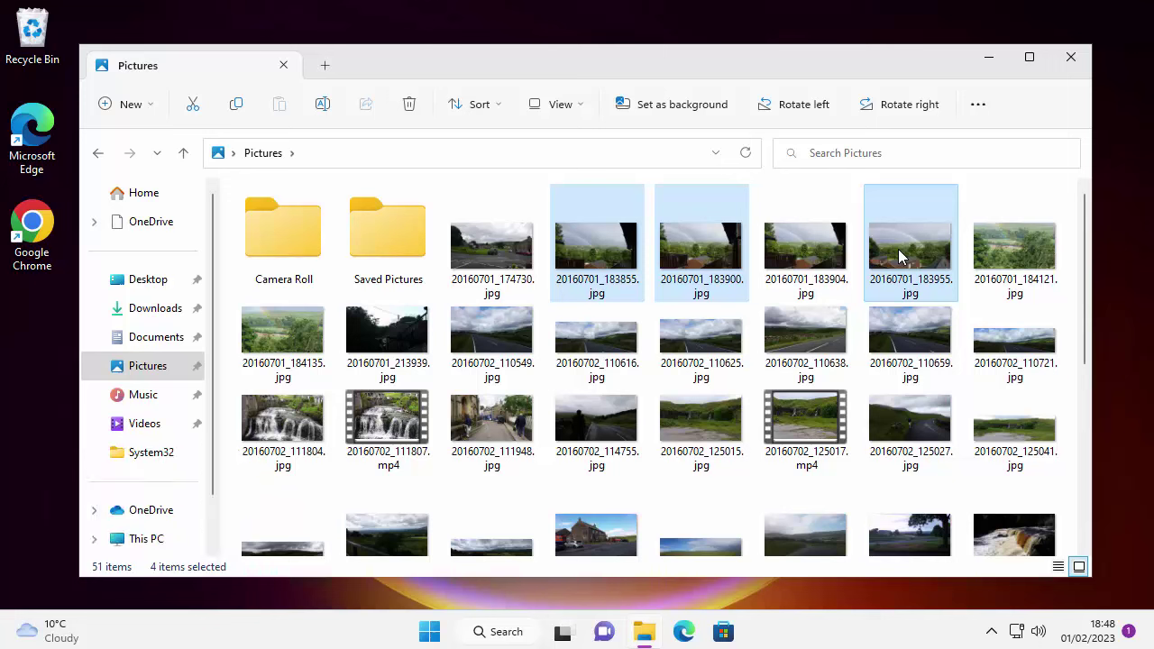
pyautogui.rightClick(900, 256)
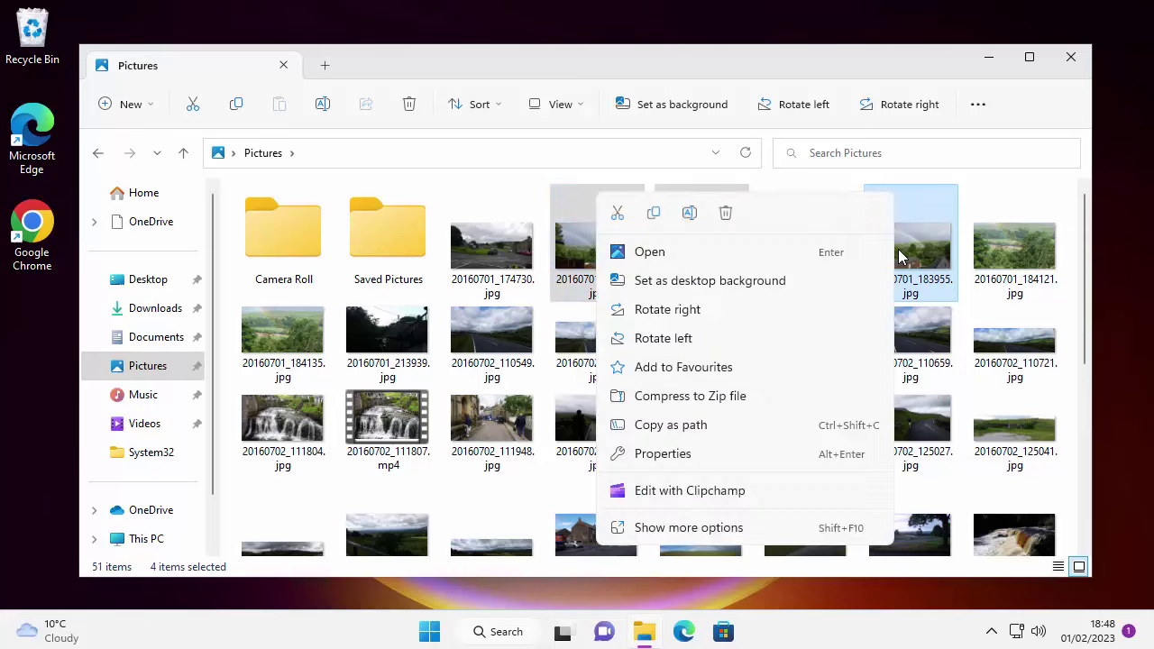
pyautogui.click(618, 215)
# - Paste the cut photos into the Rainbow 2018 folder, skipping the move of the folder into itself
pyautogui.scroll(-5, 540, 490)
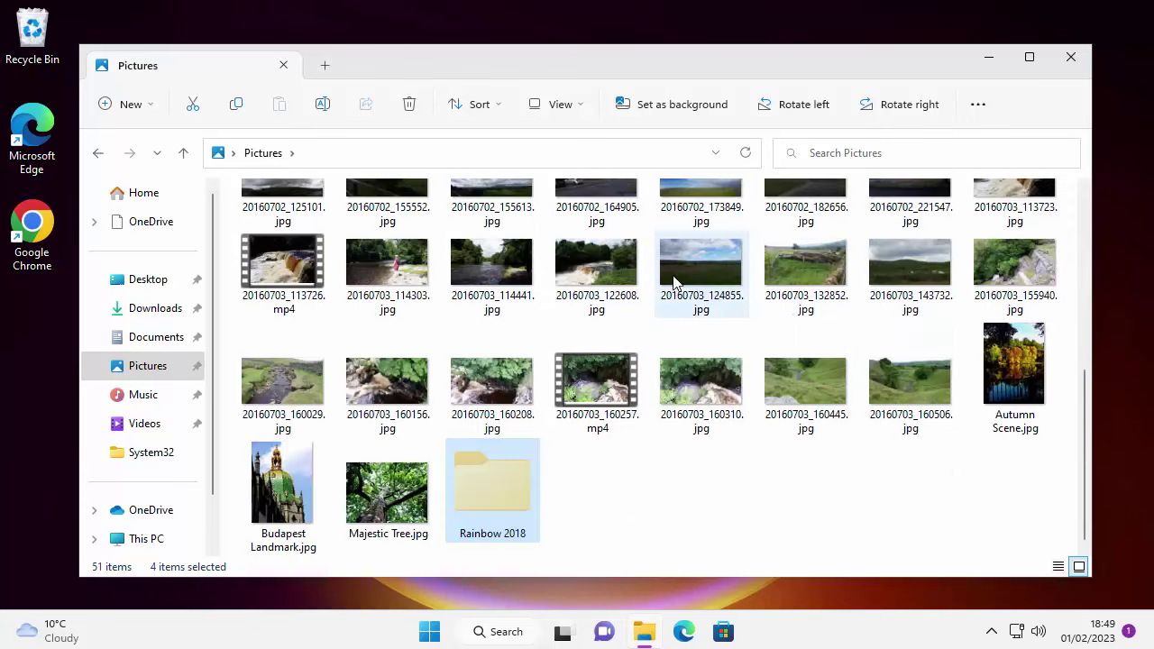
pyautogui.doubleClick(511, 494)
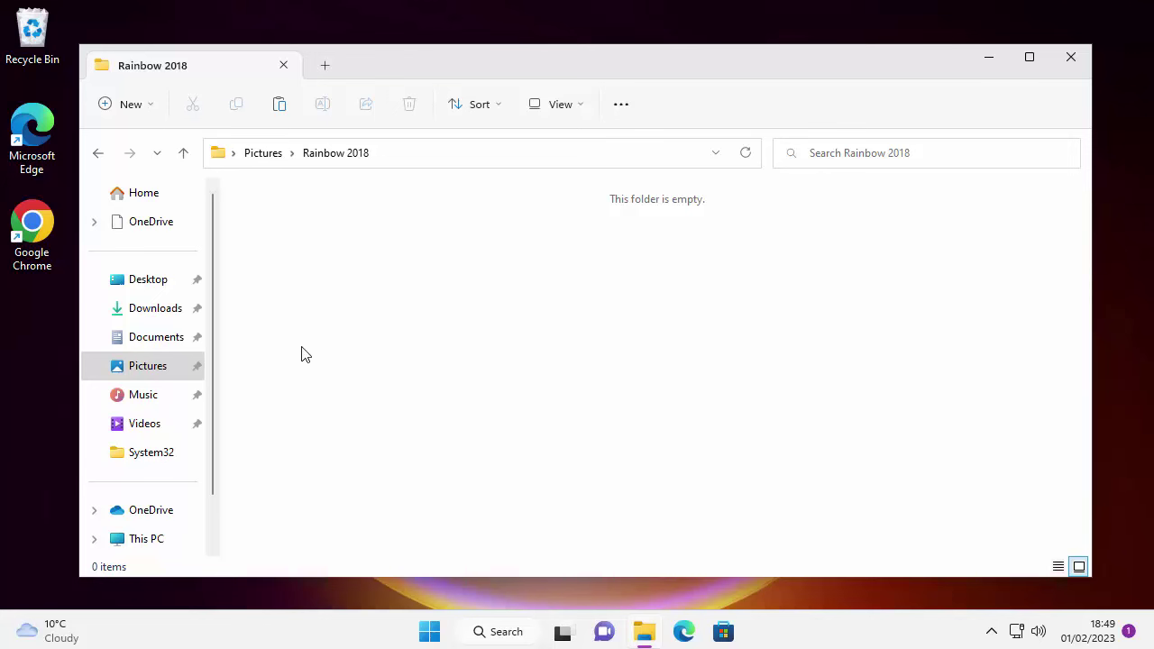
pyautogui.rightClick(329, 230)
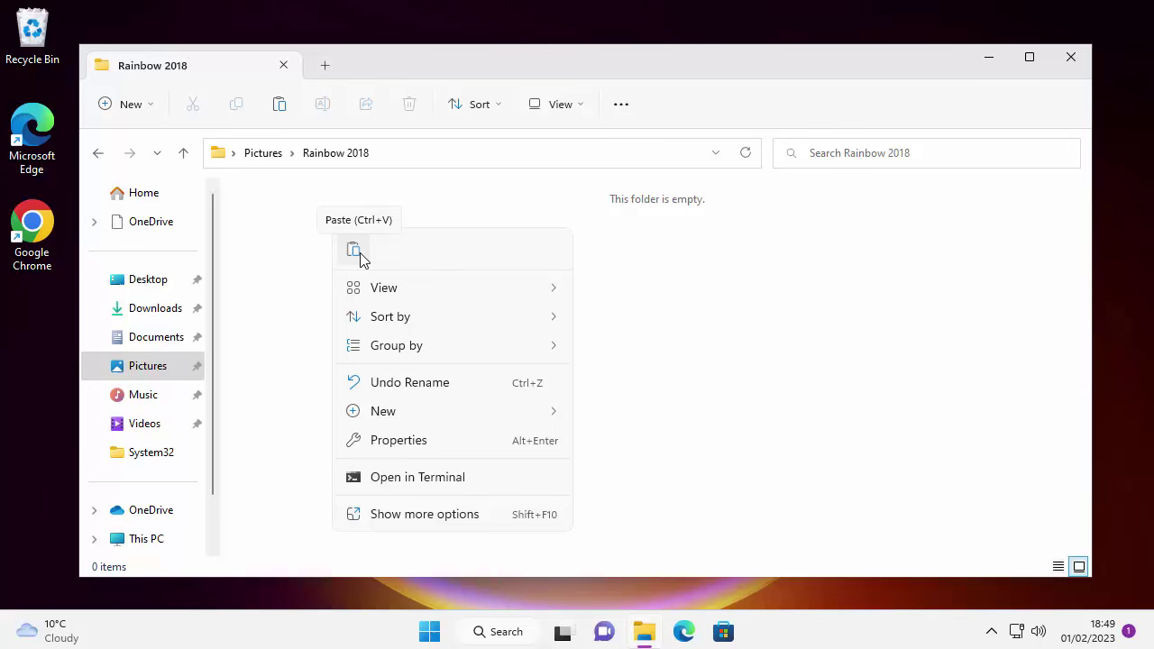
pyautogui.click(360, 257)
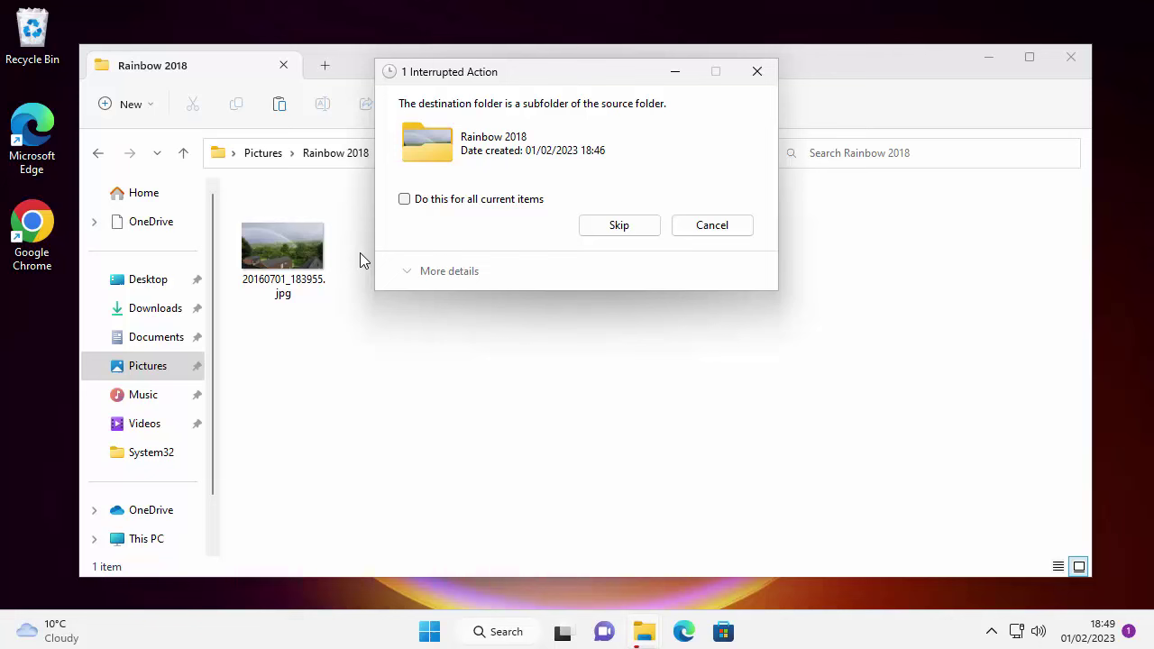
pyautogui.click(634, 230)
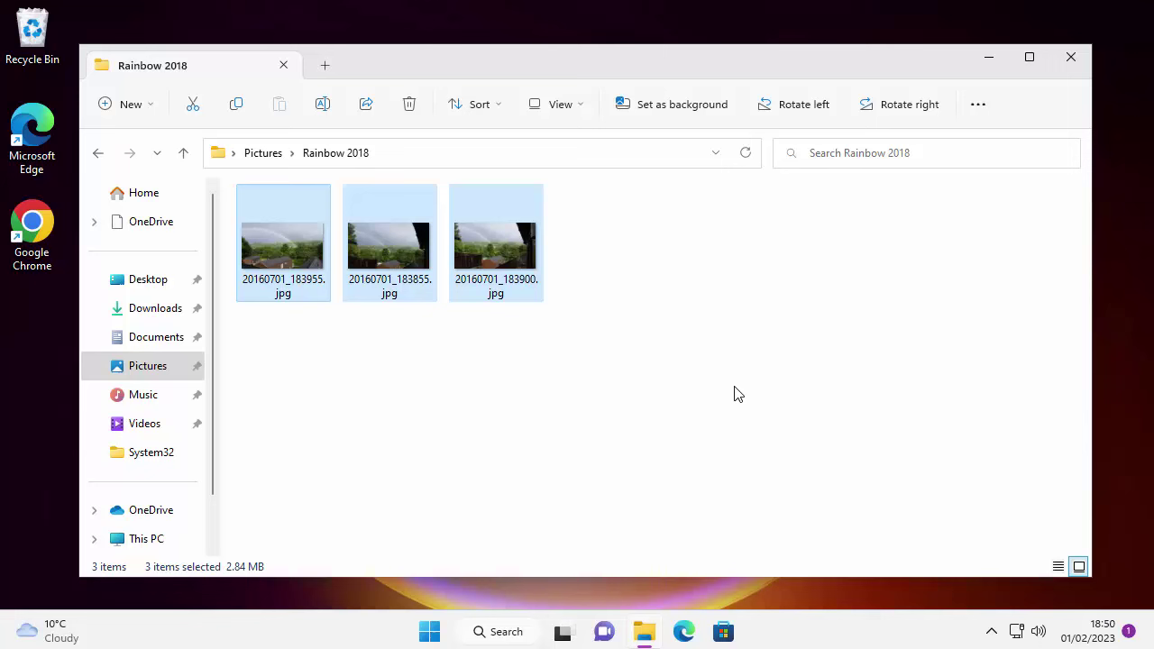
# - Reopen the Rainbow 2018 folder from Pictures to check the moved photos, and return to Pictures
pyautogui.click(99, 154)
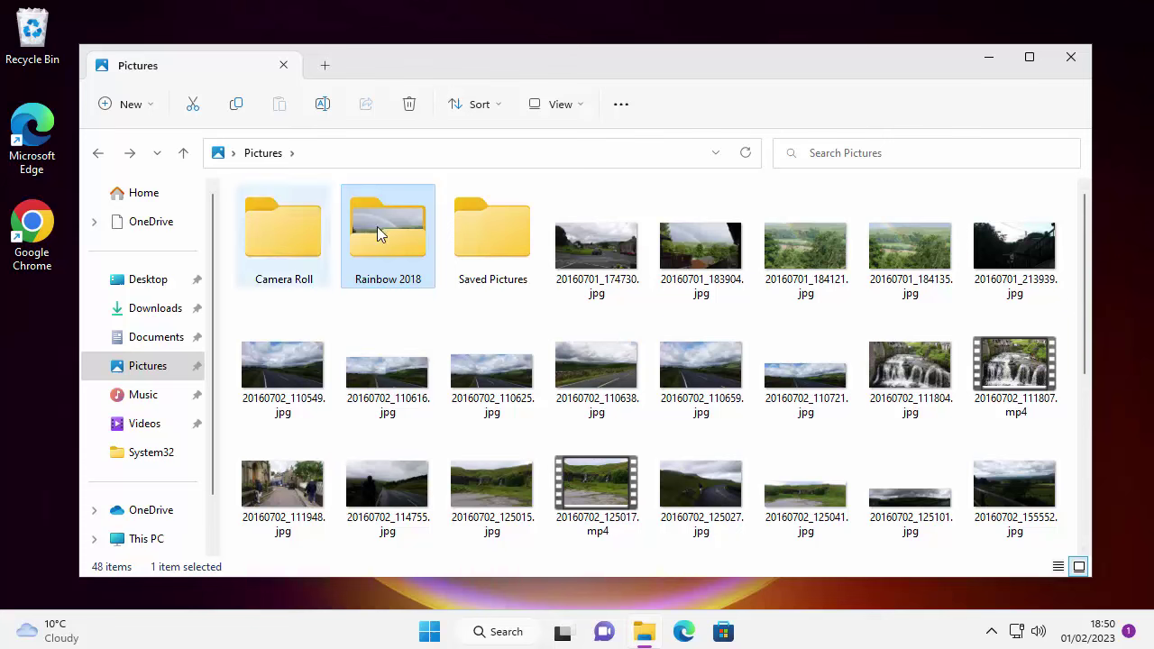
pyautogui.doubleClick(413, 241)
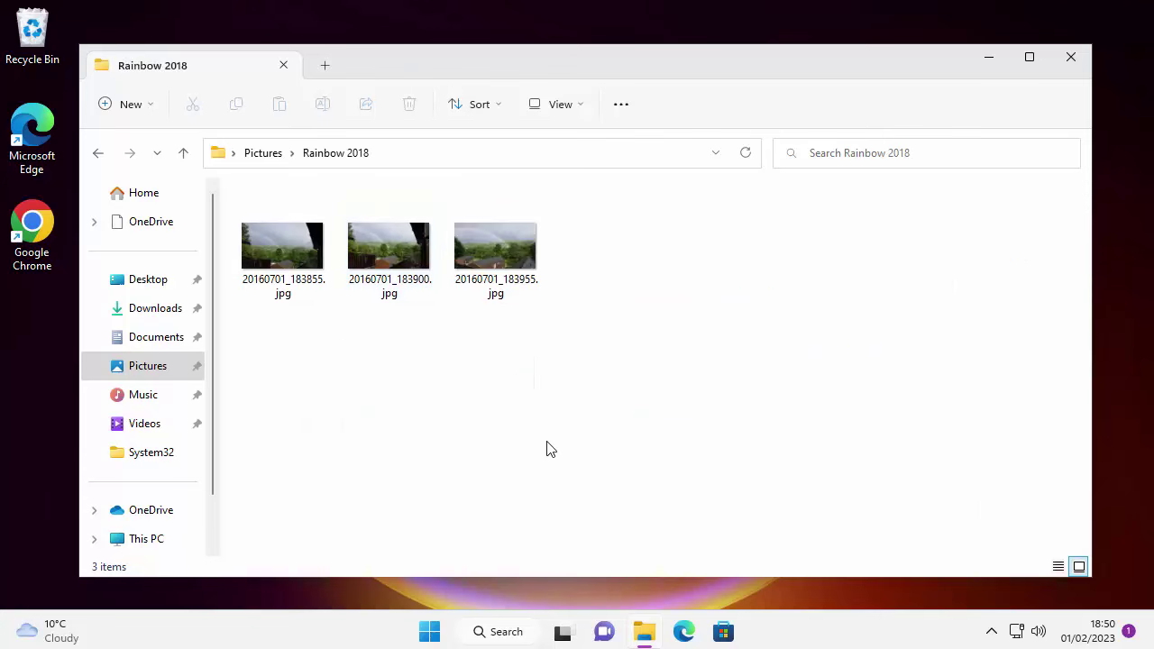
pyautogui.click(97, 153)
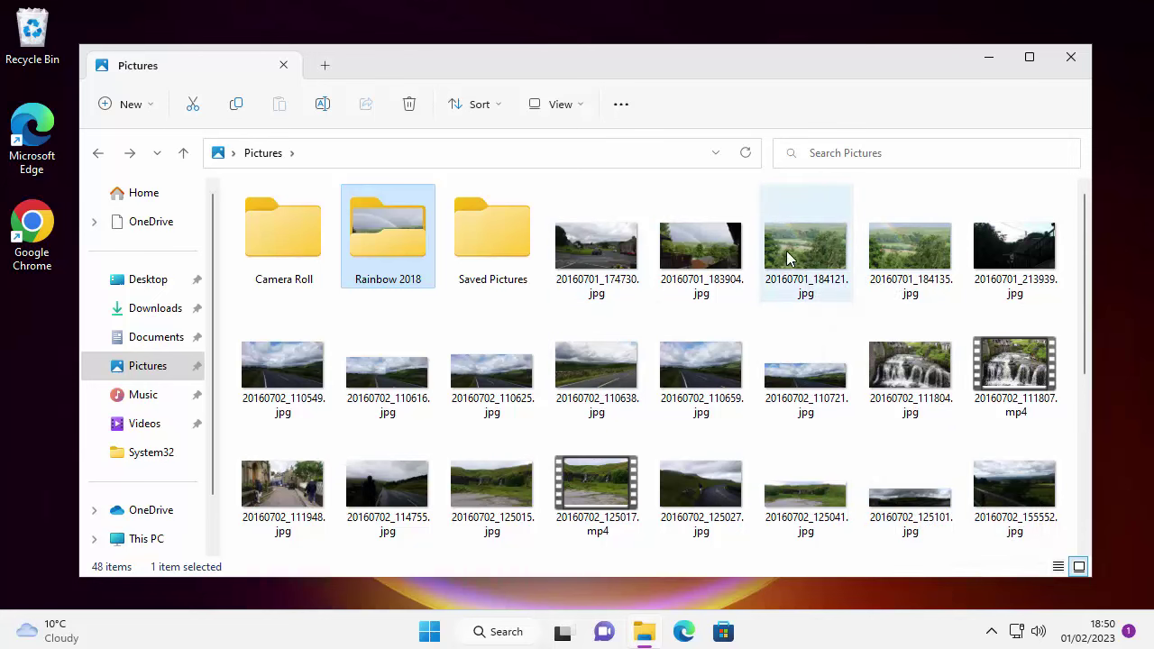
# - Add the photos 20160701_184121.jpg and 20160701_184135.jpg to the selection and cut the selected items
pyautogui.moveTo(786, 251)
pyautogui.keyDown('ctrl'); pyautogui.click(794, 248); pyautogui.keyUp('ctrl')
pyautogui.keyDown('ctrl'); pyautogui.click(921, 263); pyautogui.keyUp('ctrl')
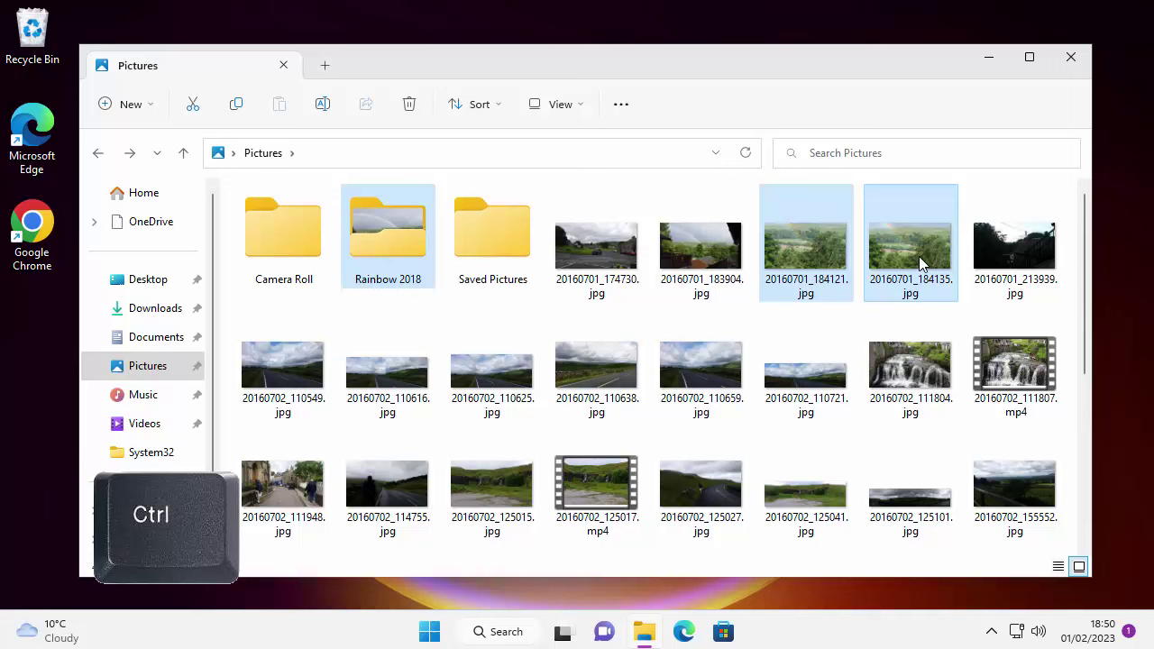
pyautogui.rightClick(792, 242)
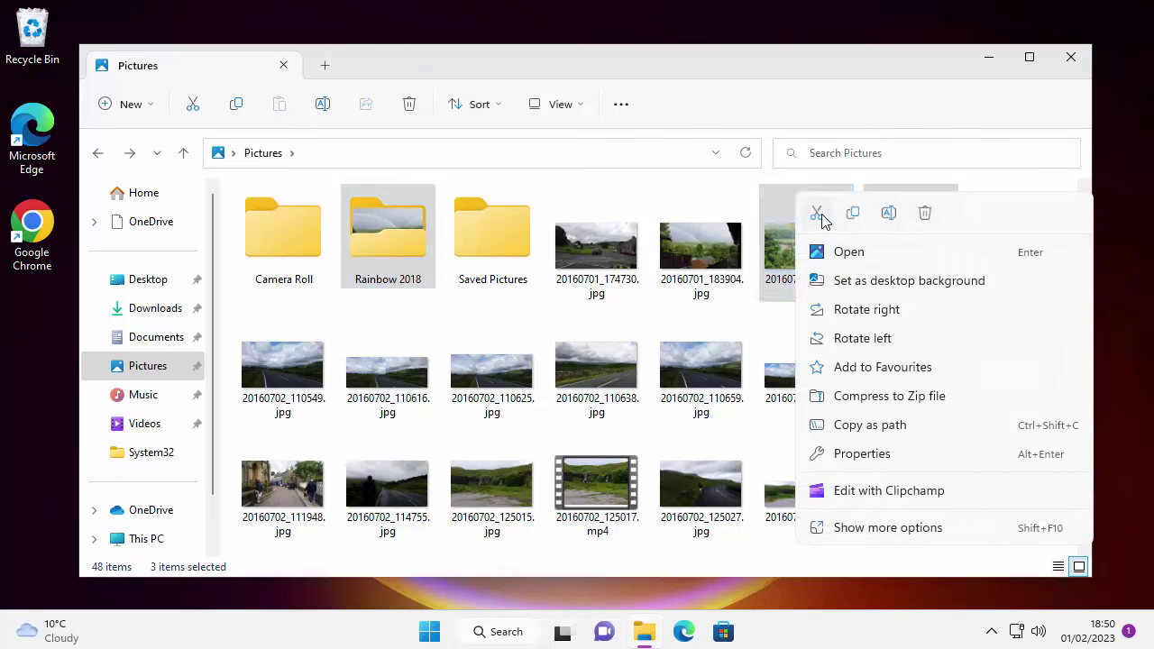
pyautogui.click(820, 215)
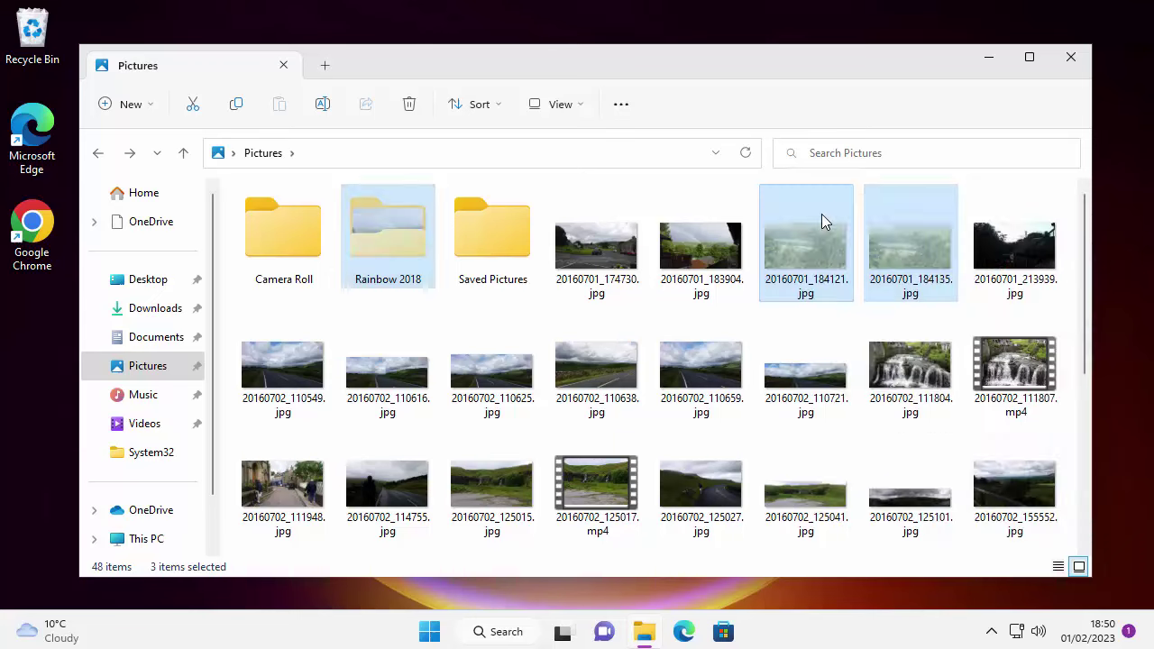
# - Paste the two cut photos into the Rainbow 2018 folder, skipping the move of the folder into itself
pyautogui.doubleClick(389, 235)
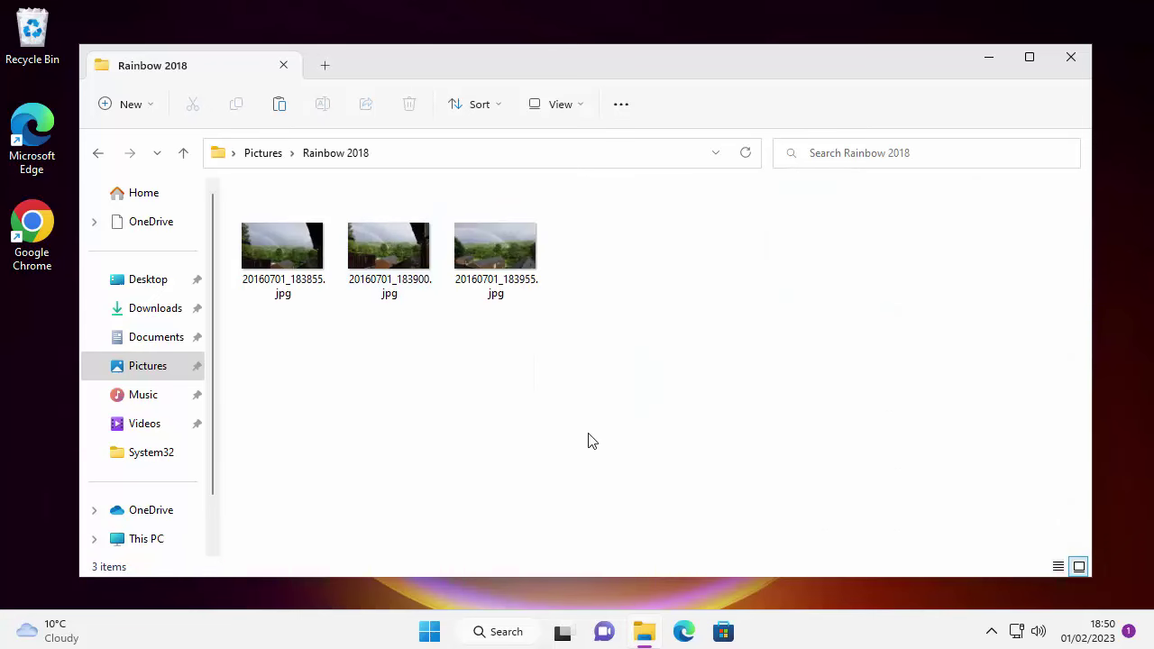
pyautogui.rightClick(458, 367)
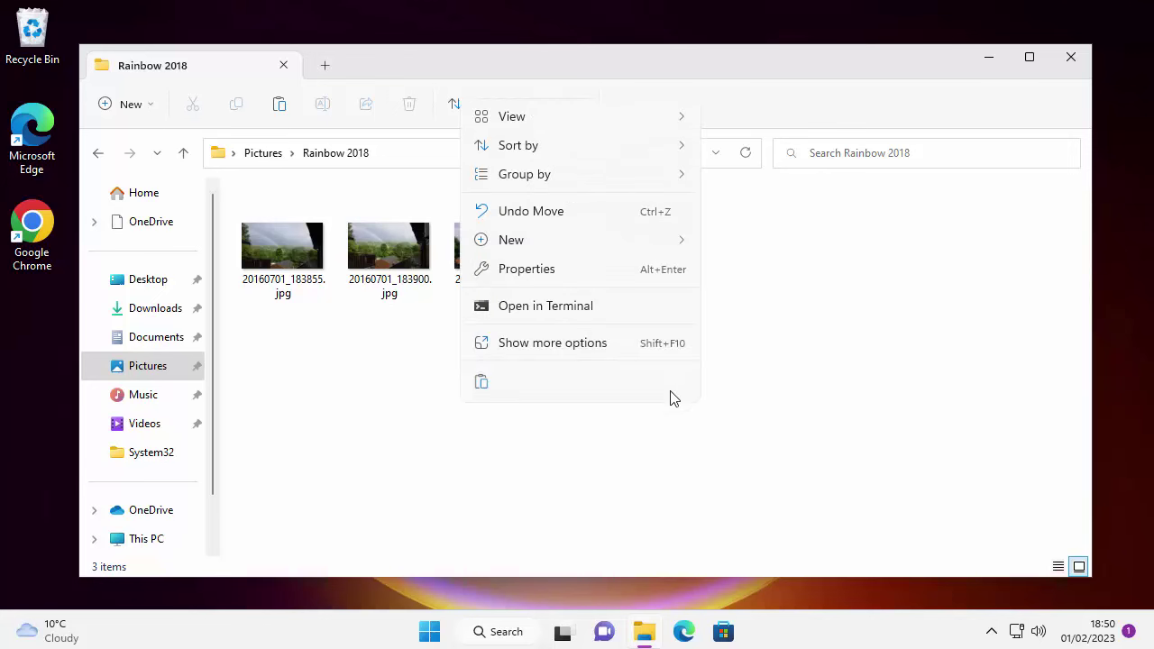
pyautogui.click(481, 383)
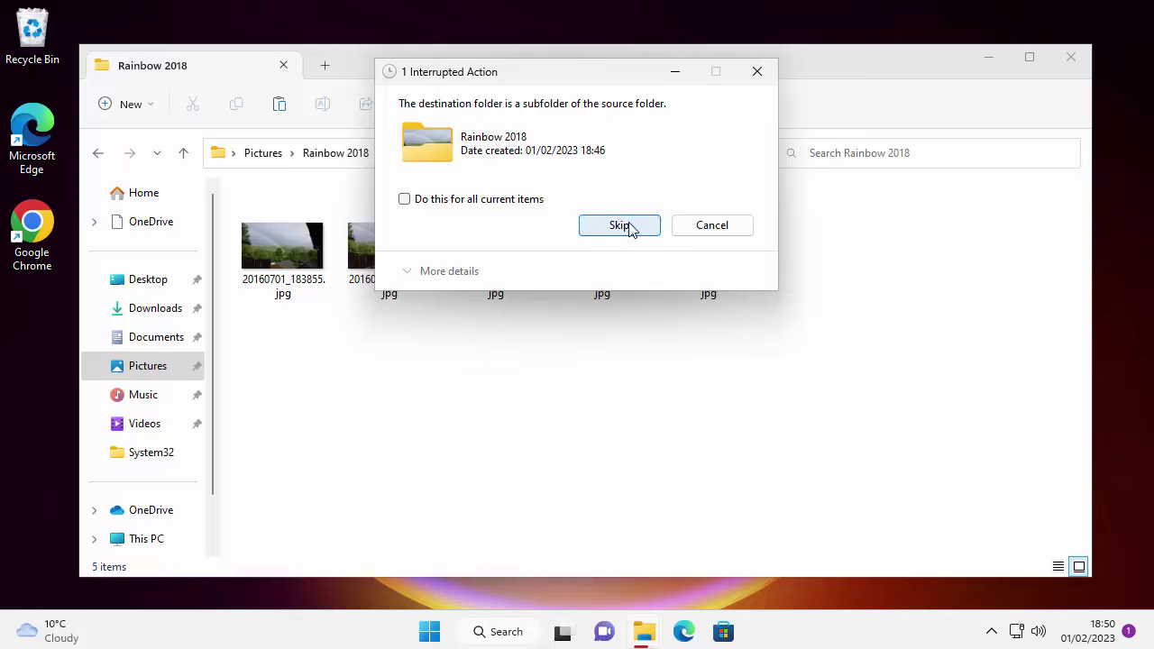
pyautogui.click(619, 227)
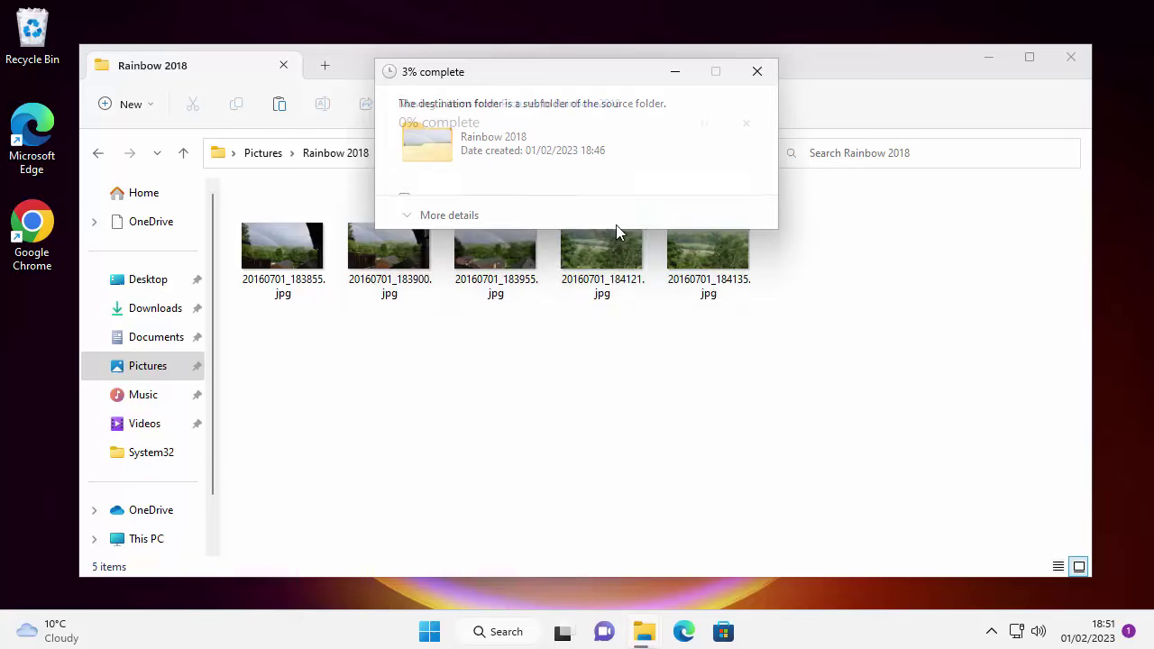
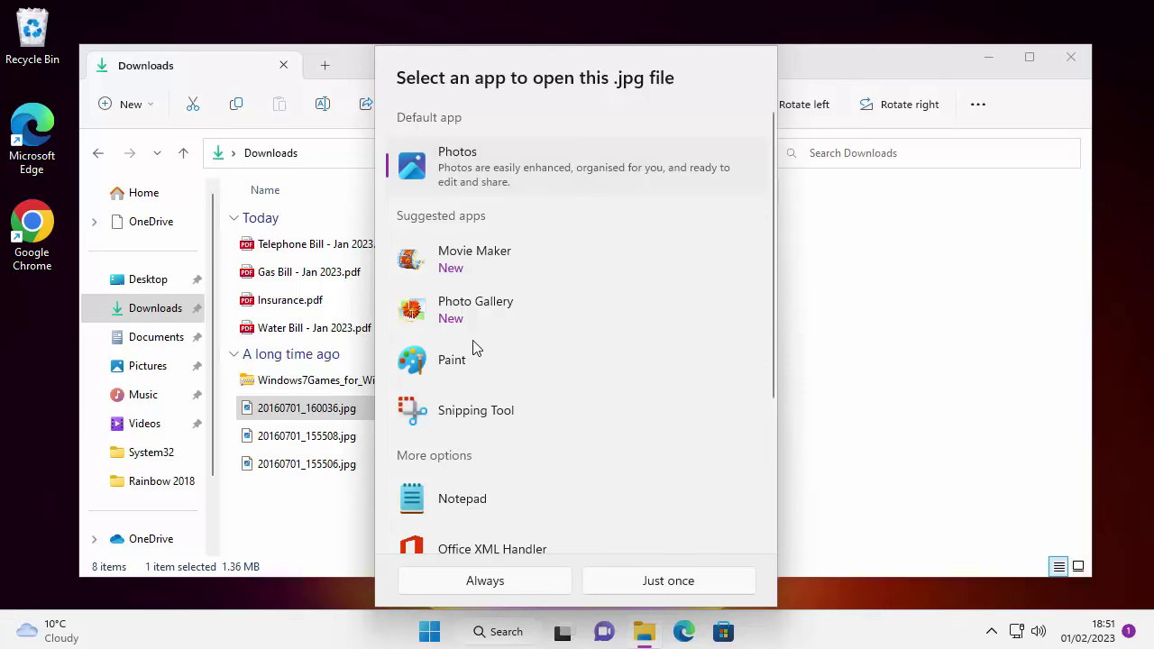
# - Set Photos as the app that always opens .jpg files, browse from 20160701_160036.jpg to 20160701_155506.jpg and close the viewer
pyautogui.click(469, 581)
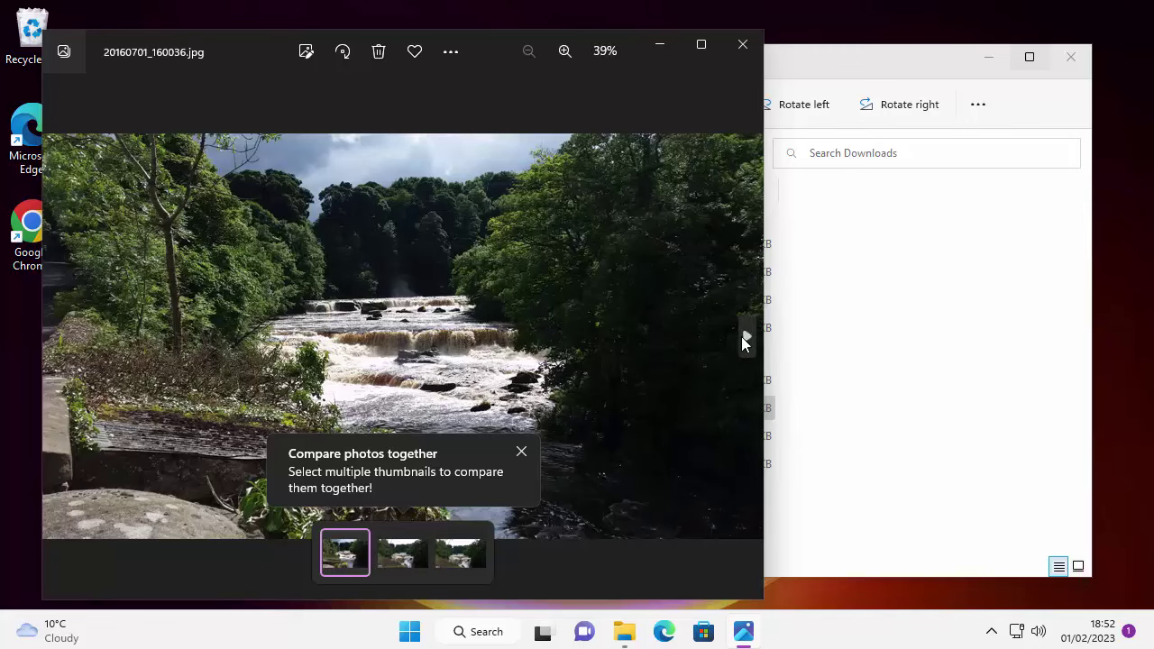
pyautogui.click(746, 339)
pyautogui.click(746, 339)
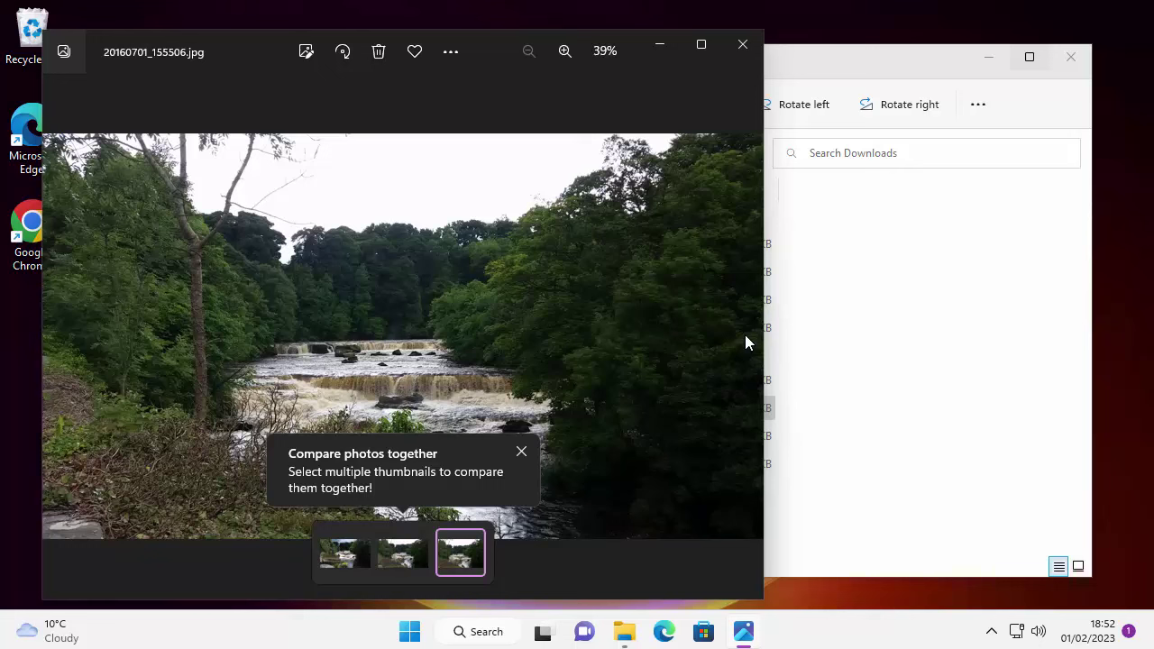
pyautogui.click(744, 45)
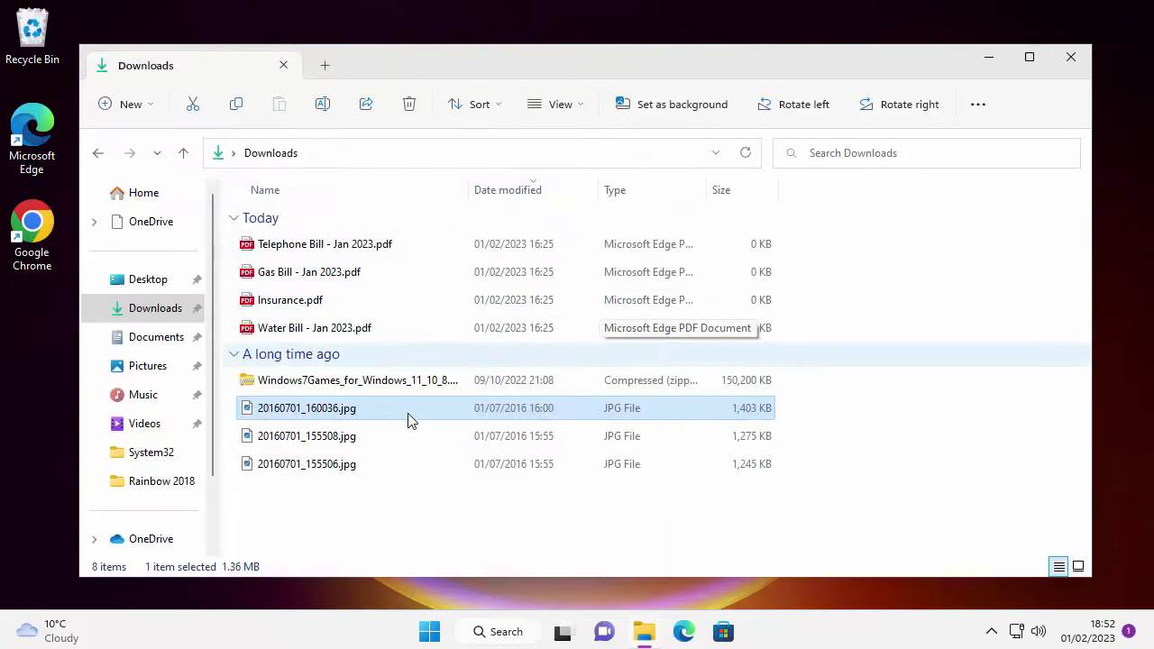
# - Create a new folder named "Waterfall 2018" in Pictures
pyautogui.click(147, 369)
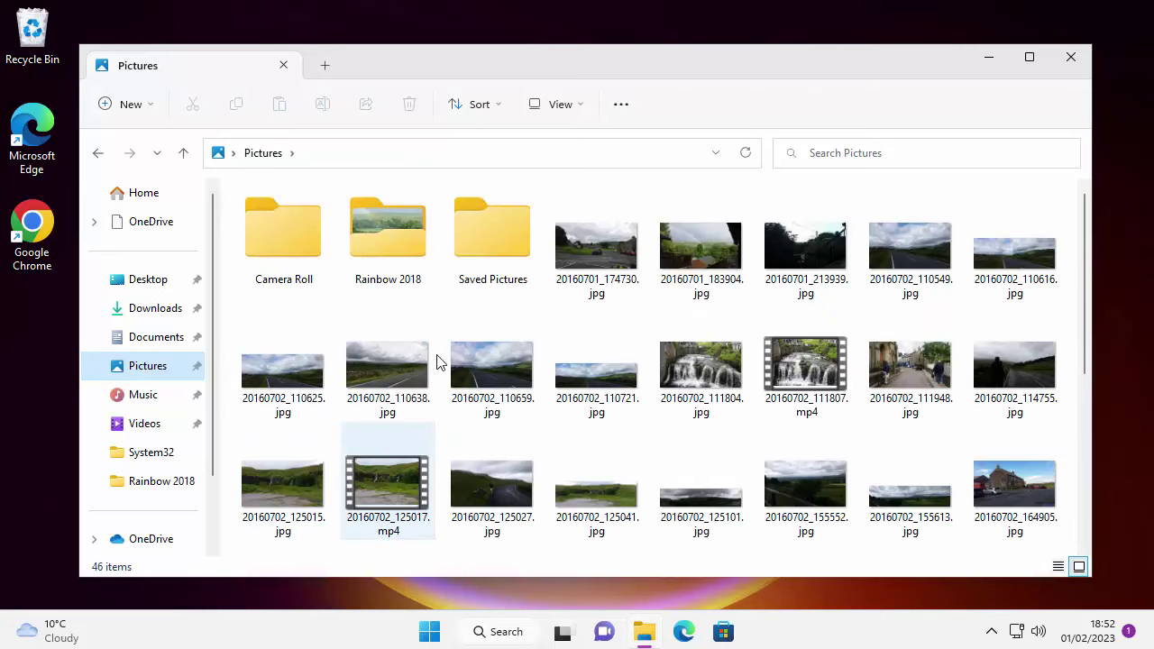
pyautogui.click(150, 107)
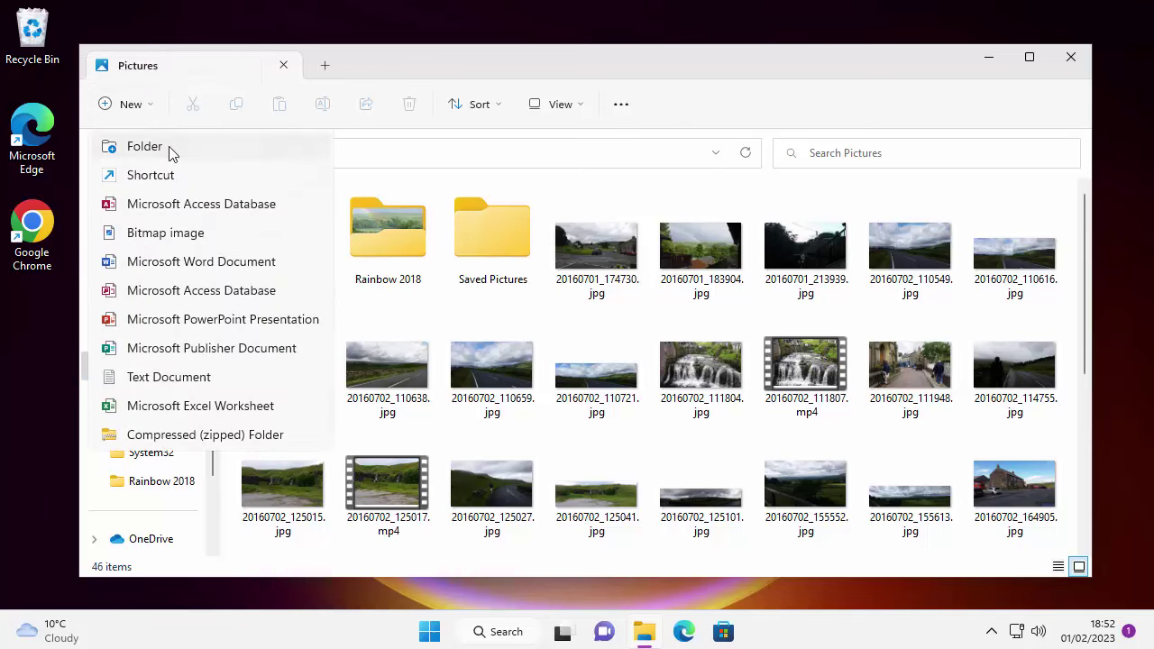
pyautogui.click(170, 151)
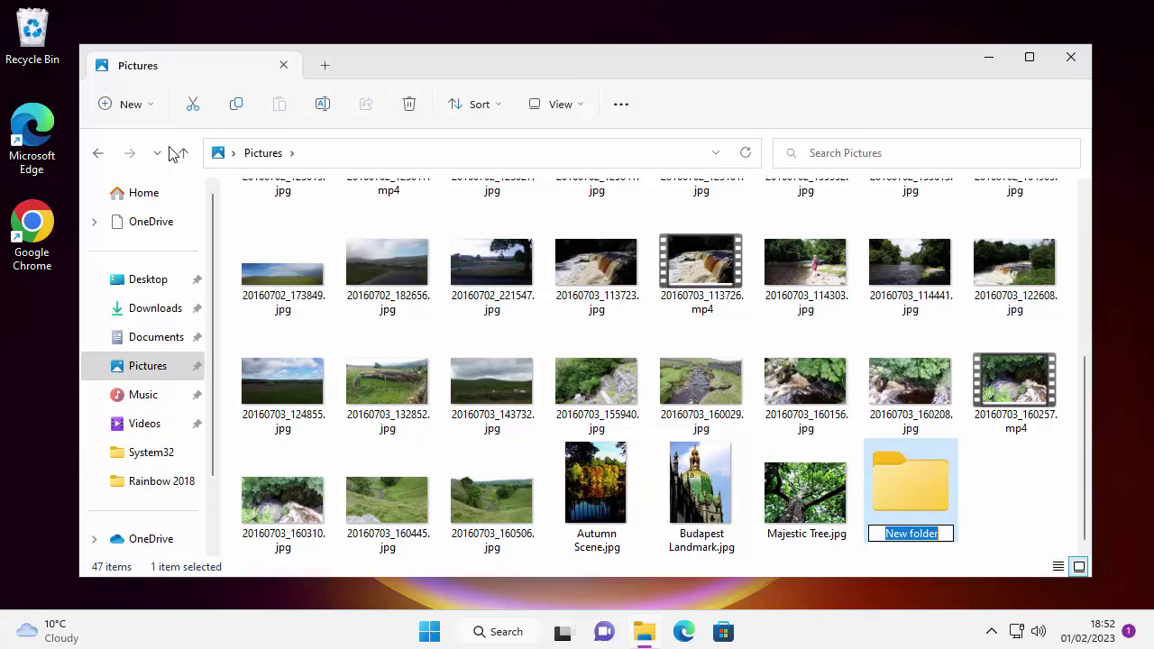
pyautogui.write('Waterfal')
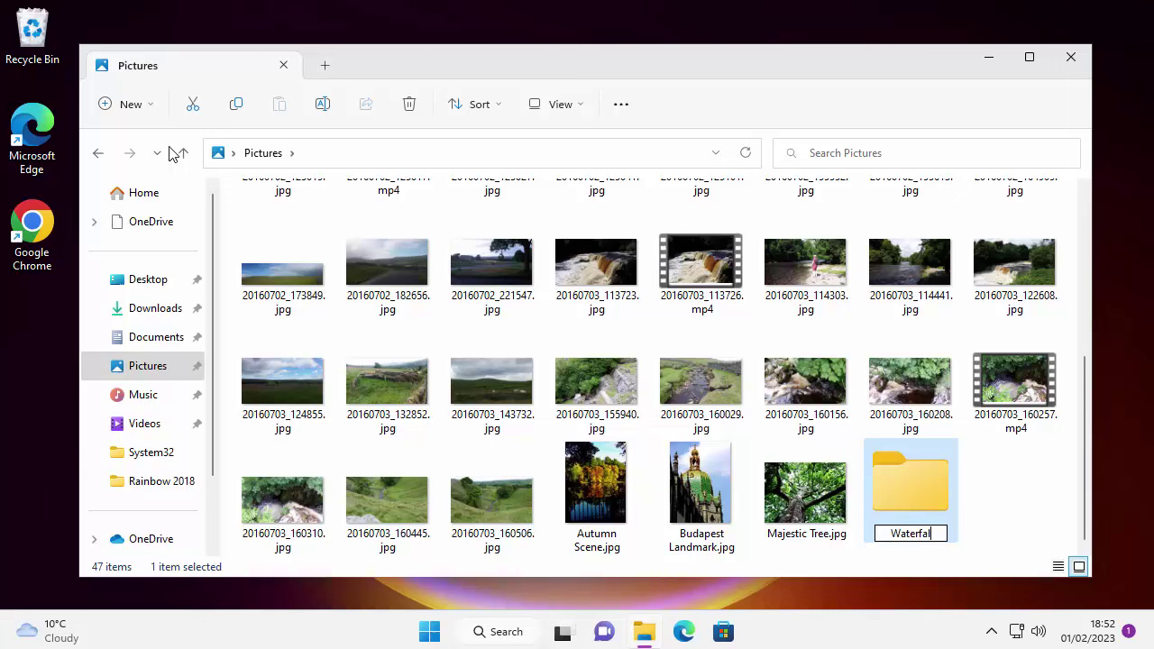
pyautogui.write('l 201')
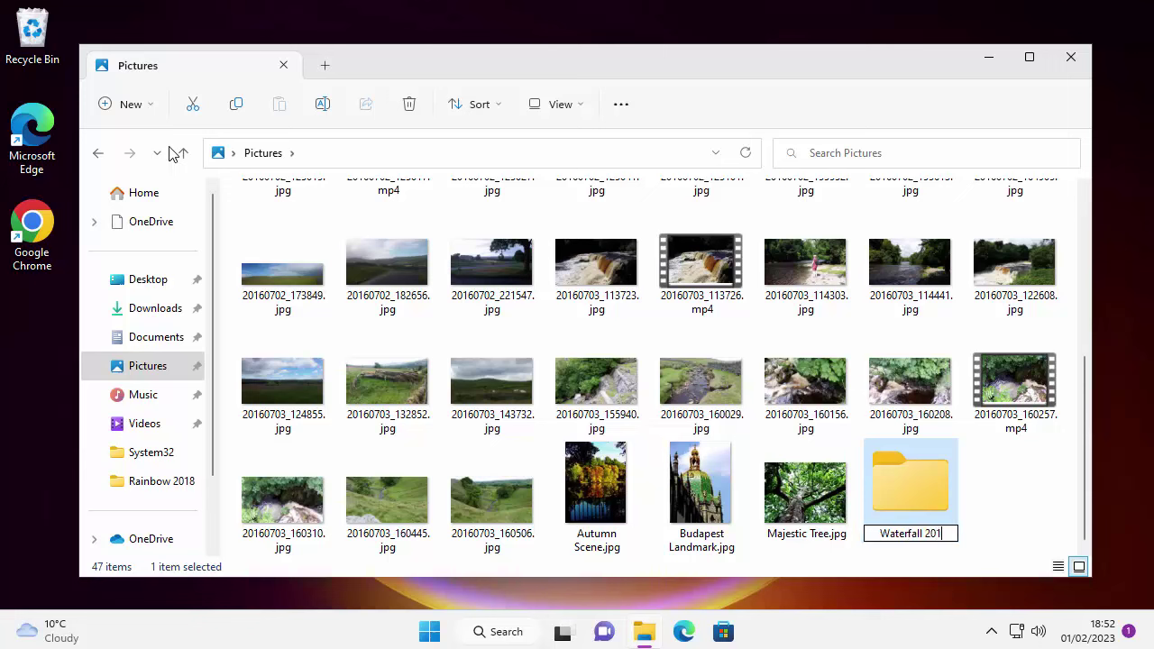
pyautogui.write('8')
pyautogui.press('Return')
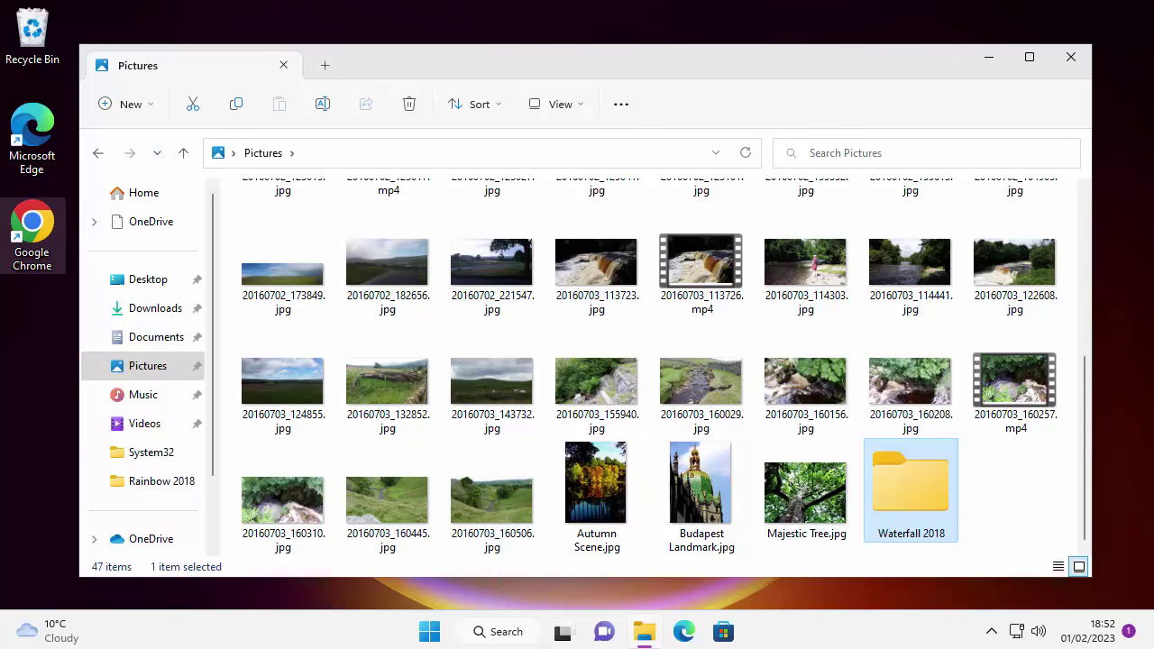
# - Select 20160701_160036.jpg, 20160701_155508.jpg and 20160701_155506.jpg in Downloads and cut them
pyautogui.click(150, 314)
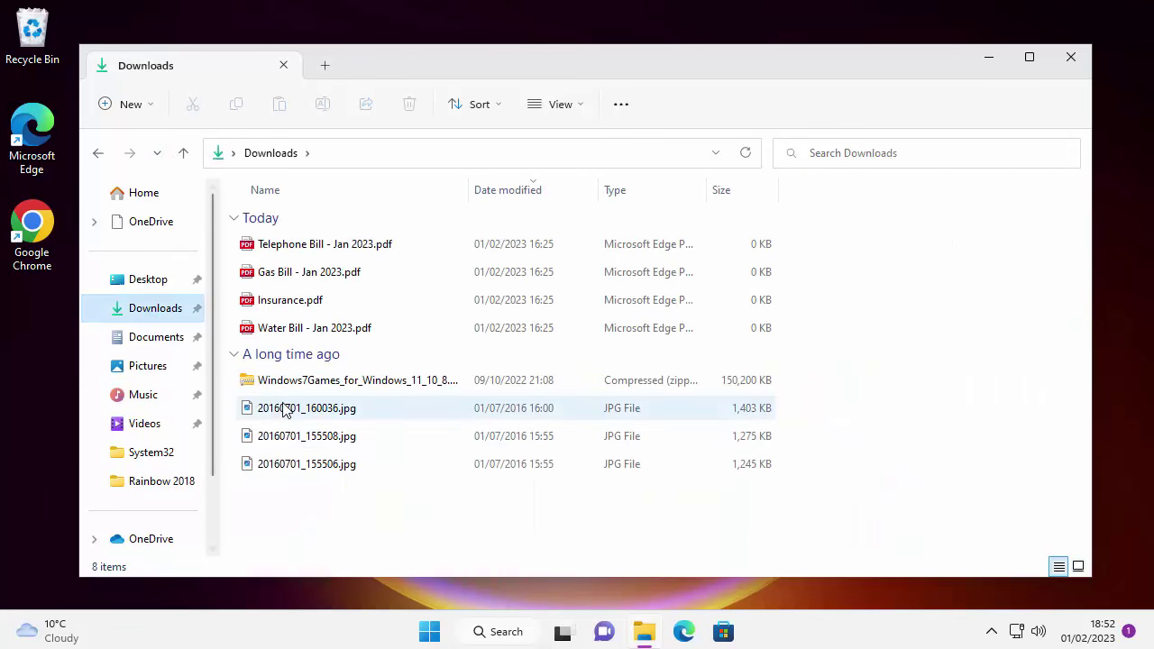
pyautogui.moveTo(283, 411)
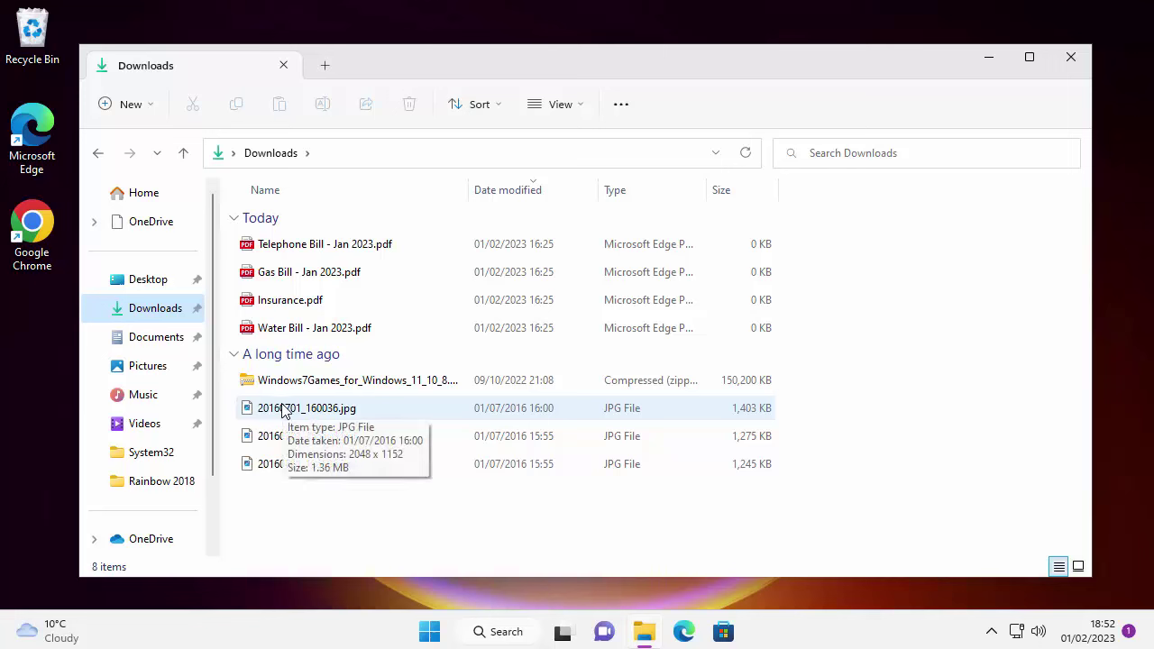
pyautogui.click(279, 412)
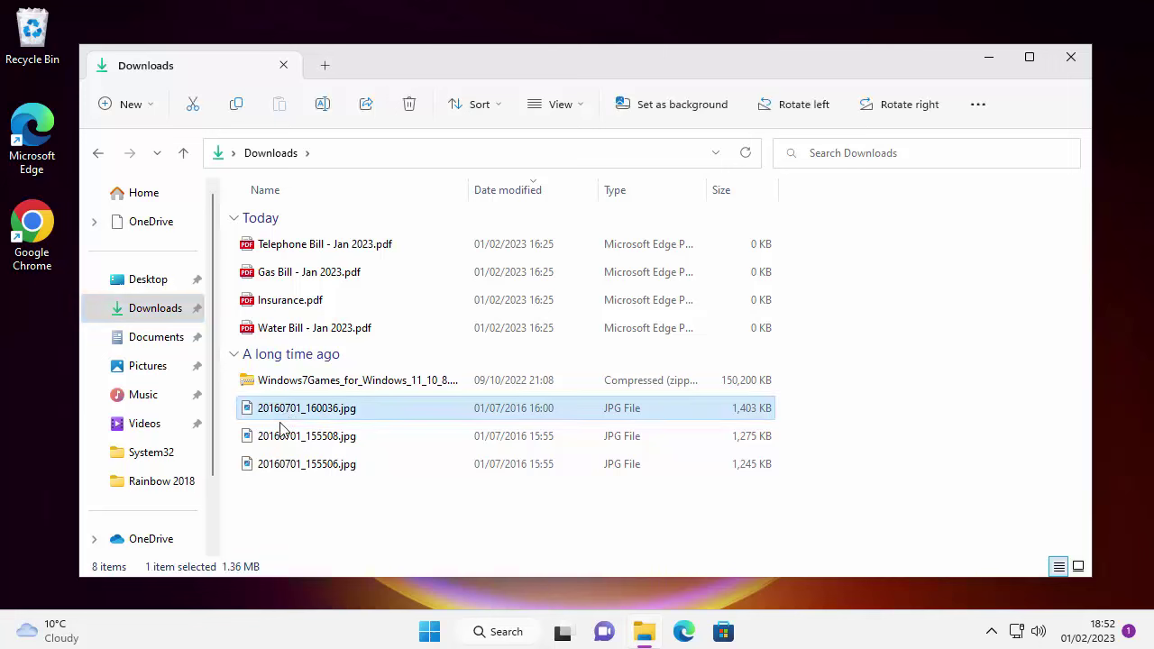
pyautogui.keyDown('ctrl'); pyautogui.click(294, 463); pyautogui.keyUp('ctrl')
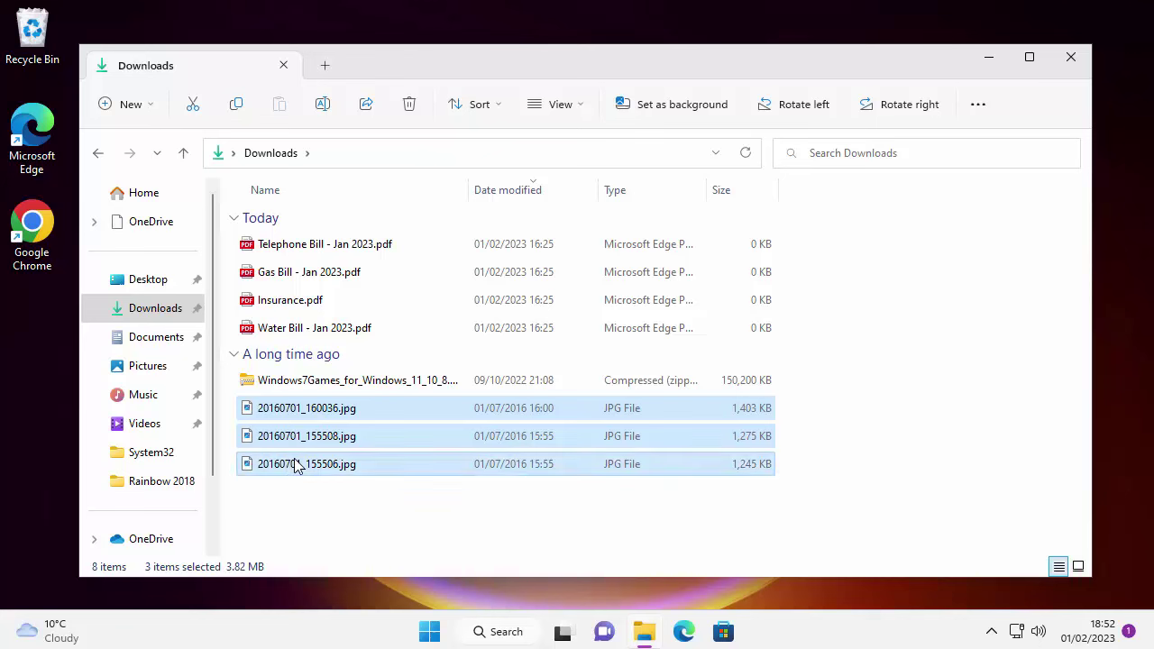
pyautogui.moveTo(294, 464)
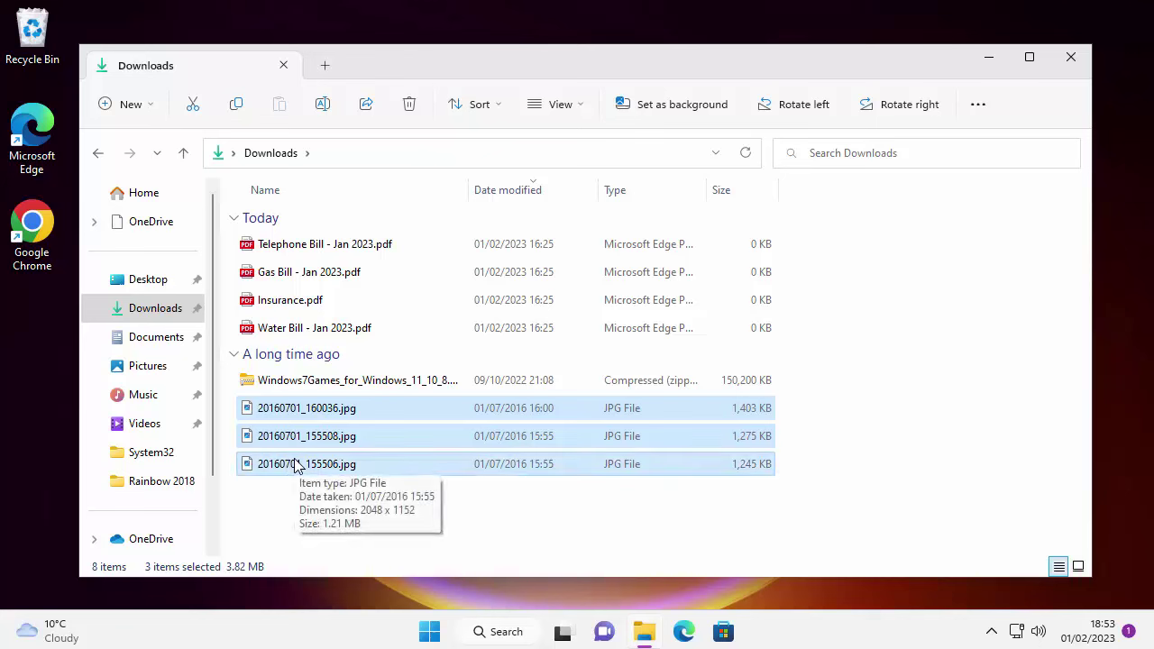
pyautogui.rightClick(295, 409)
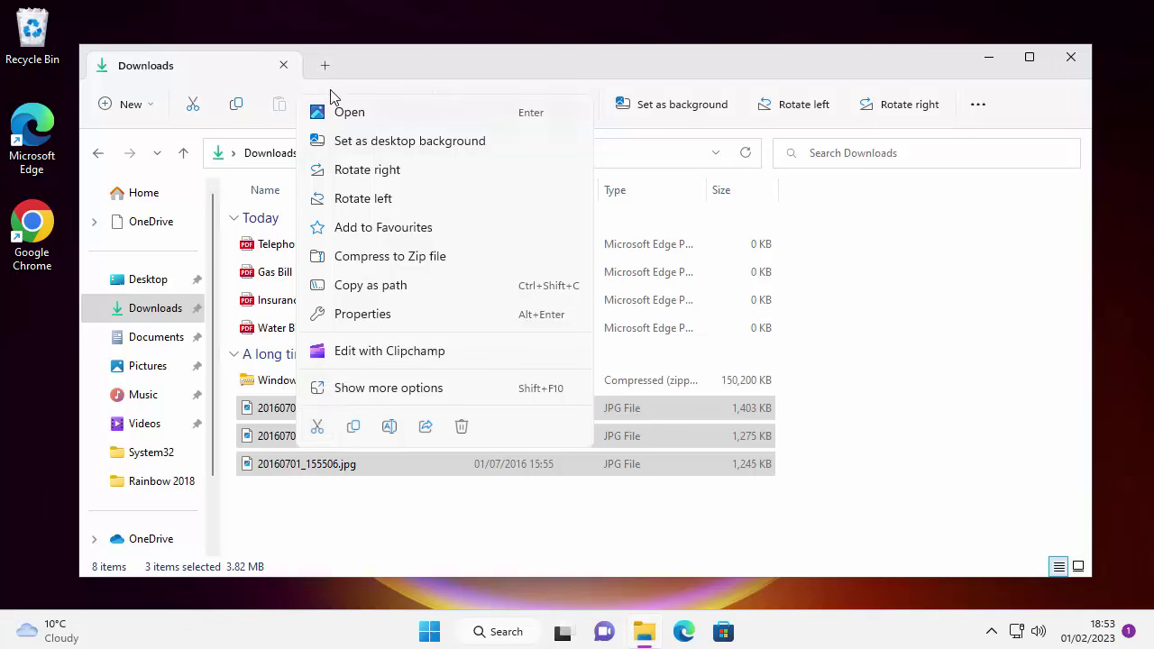
pyautogui.click(318, 427)
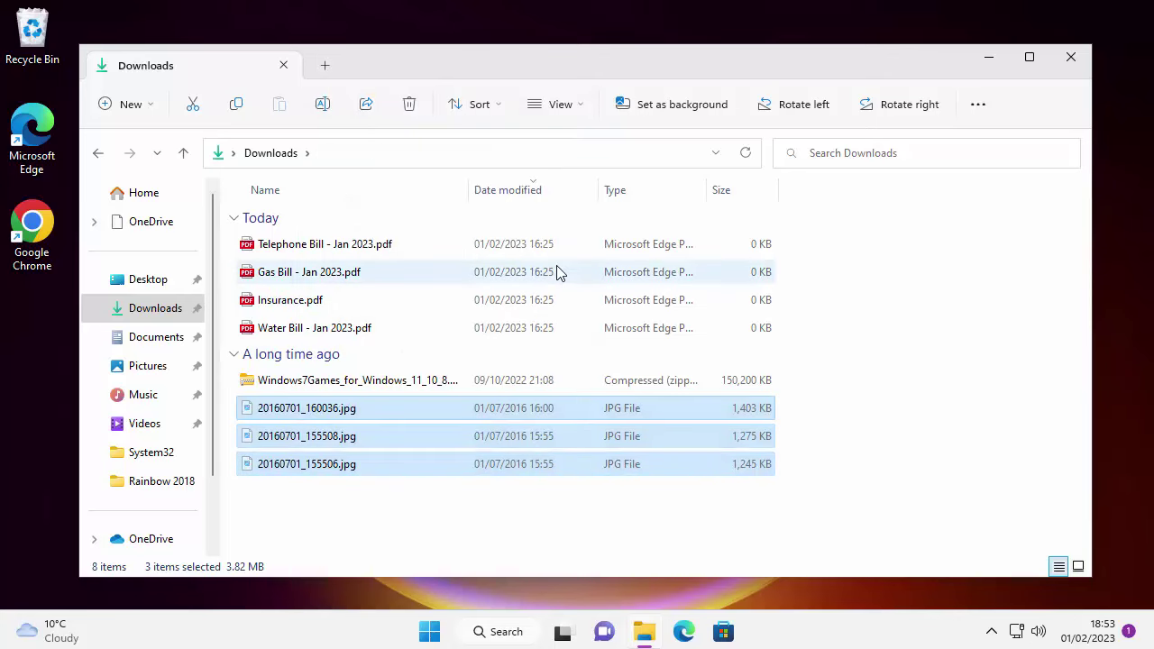
# - Paste the cut waterfall photos into the Waterfall 2018 folder in Pictures
pyautogui.click(153, 366)
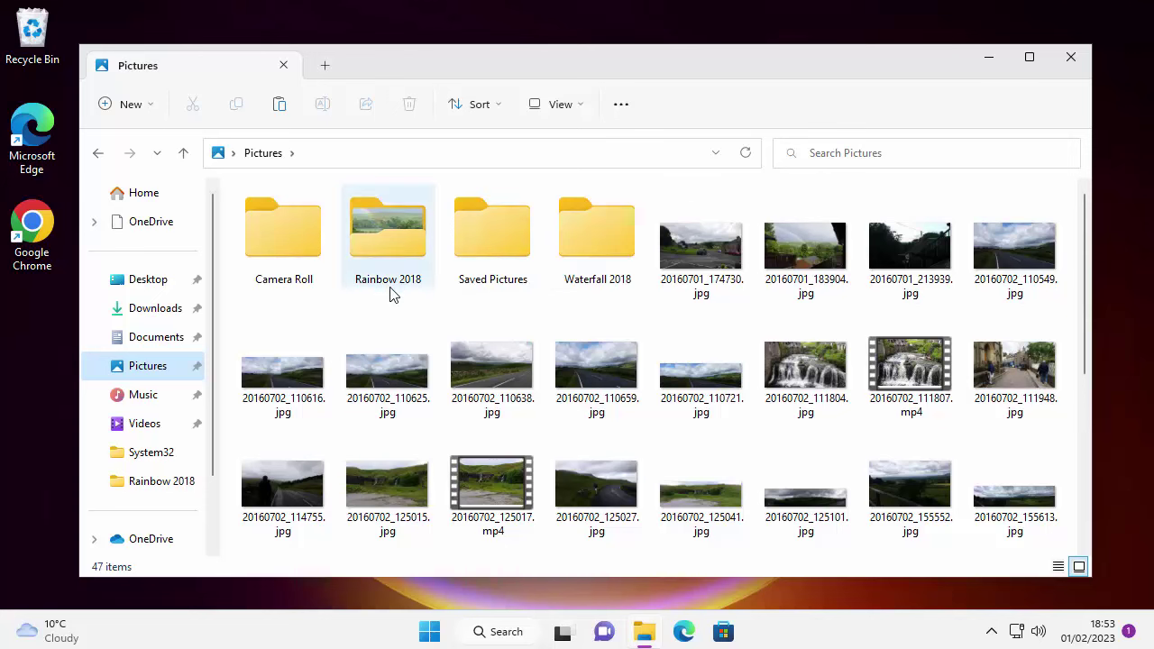
pyautogui.doubleClick(610, 240)
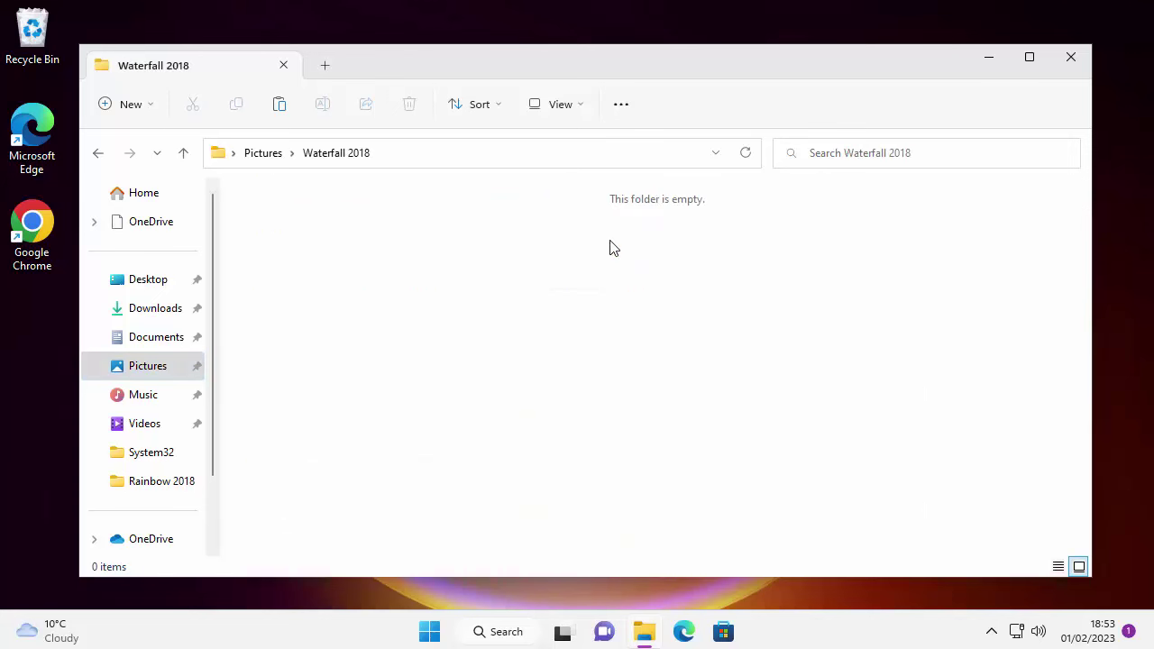
pyautogui.rightClick(340, 280)
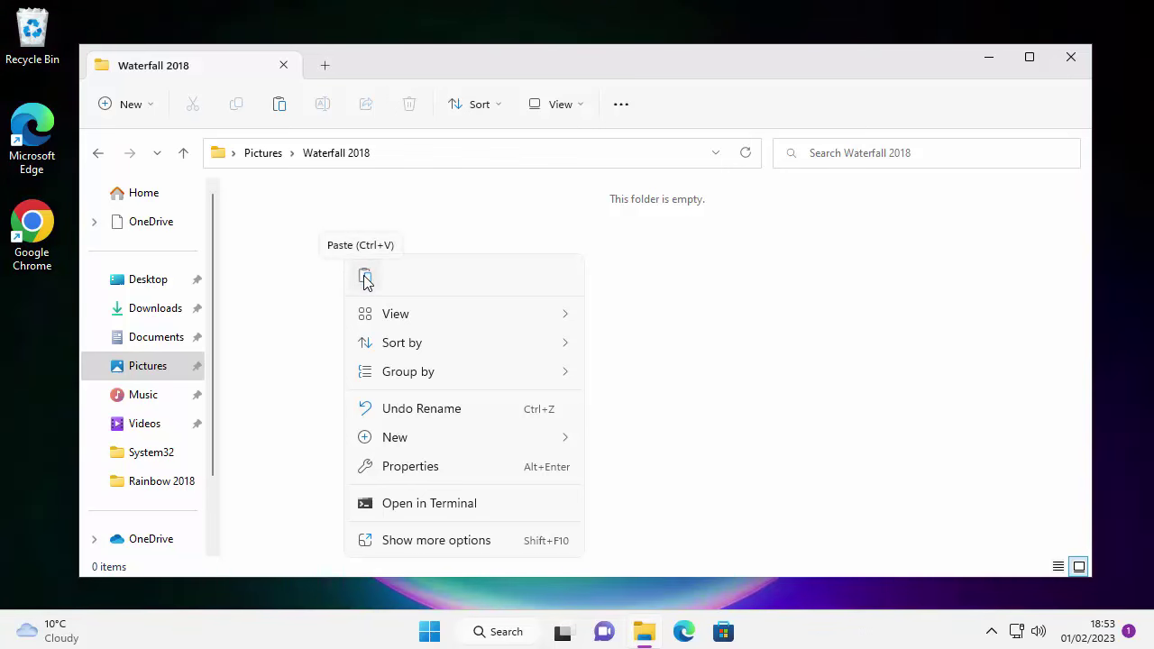
pyautogui.click(365, 279)
pyautogui.click(467, 353)
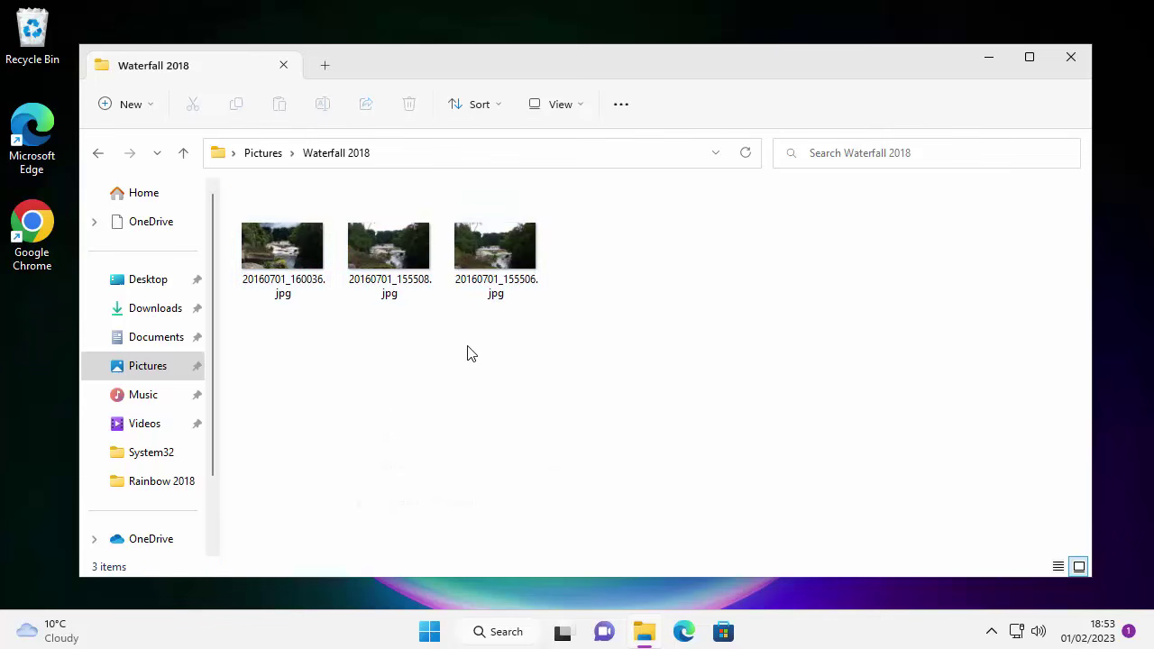